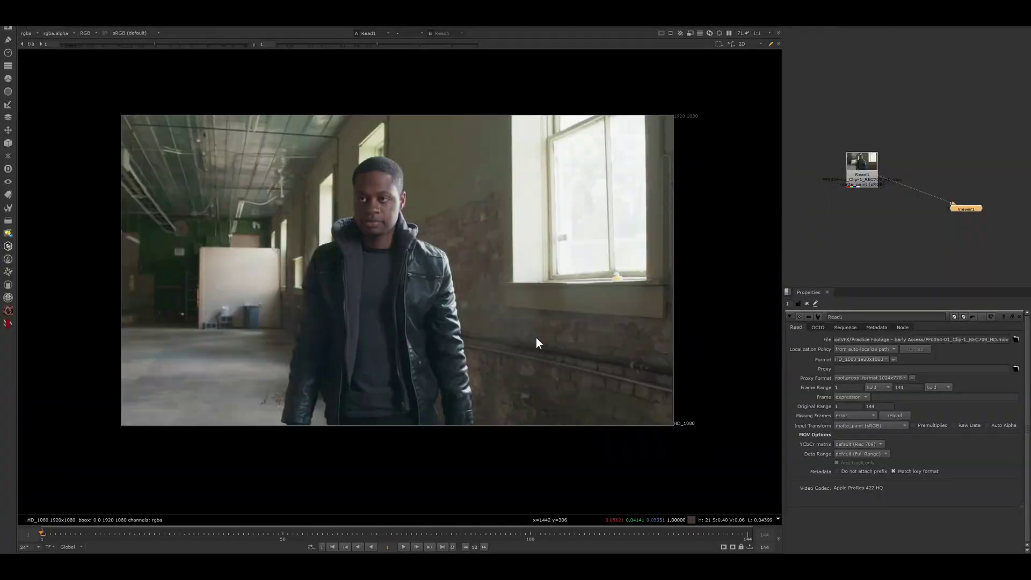
Review the warehouse footage by scrubbing to about frame 126 and back to frame 2, examining the man and the bright window.
{"action": "middle_click_drag", "start_coordinate": [445, 285], "coordinate": [447, 297]}
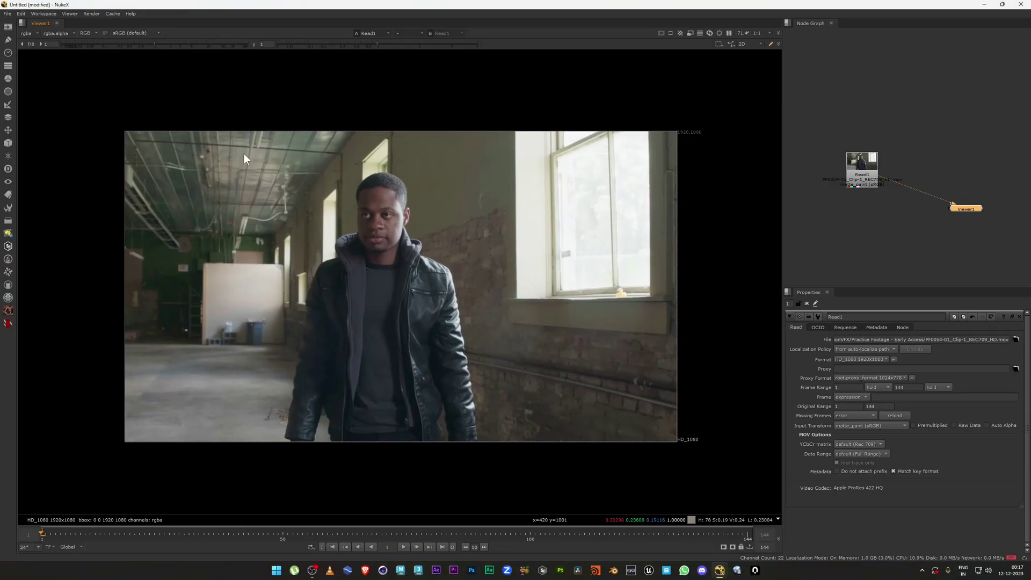
{"action": "left_click_drag", "start_coordinate": [166, 140], "coordinate": [562, 418]}
{"action": "middle_click_drag", "start_coordinate": [579, 401], "coordinate": [586, 404]}
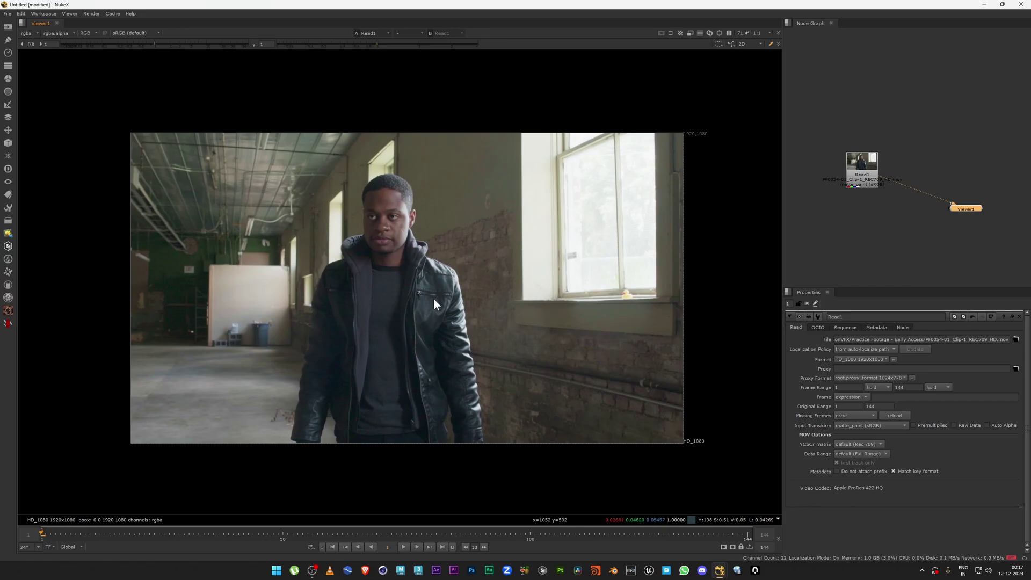
{"action": "left_click_drag", "start_coordinate": [694, 538], "coordinate": [659, 533]}
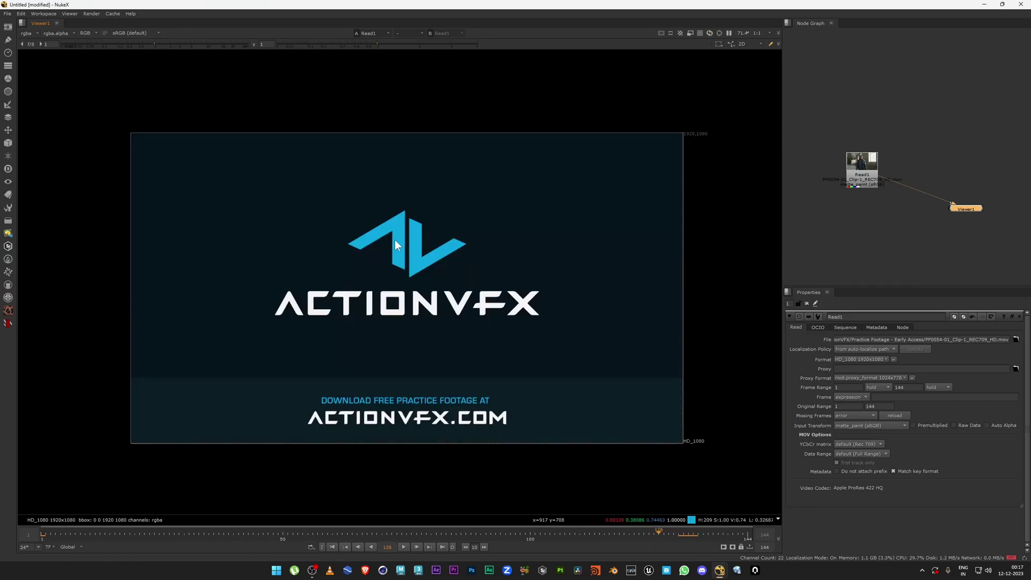
{"action": "left_click_drag", "start_coordinate": [267, 195], "coordinate": [643, 484]}
{"action": "left_click_drag", "start_coordinate": [686, 535], "coordinate": [45, 526]}
{"action": "mouse_move", "coordinate": [338, 423]}
{"action": "middle_mouse_down"}
{"action": "mouse_move", "coordinate": [360, 426]}
{"action": "mouse_move", "coordinate": [348, 417]}
{"action": "middle_mouse_up"}
{"action": "scroll", "coordinate": [372, 421], "scroll_direction": "up", "scroll_amount": 1}
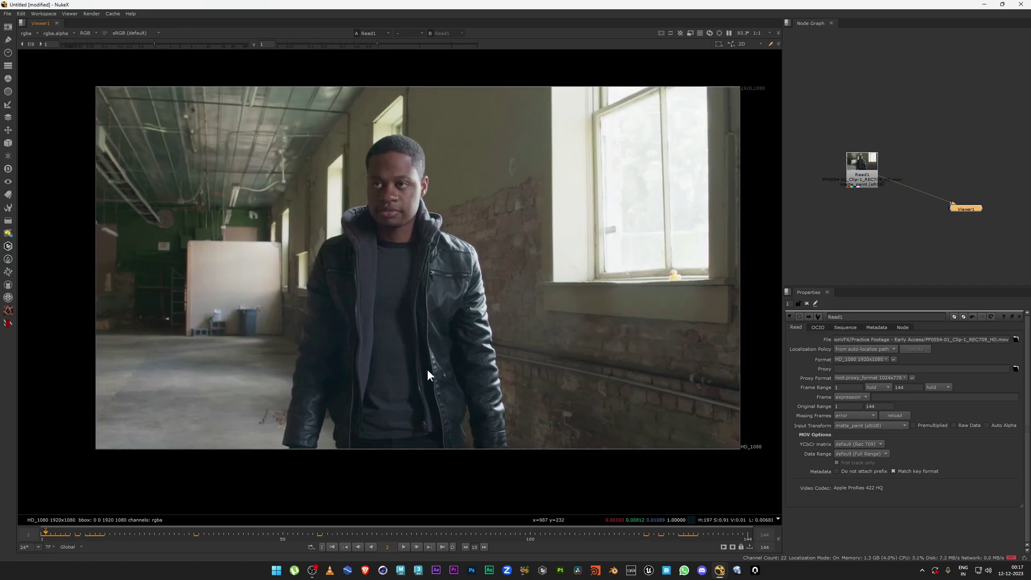
{"action": "scroll", "coordinate": [430, 424], "scroll_direction": "down", "scroll_amount": 1}
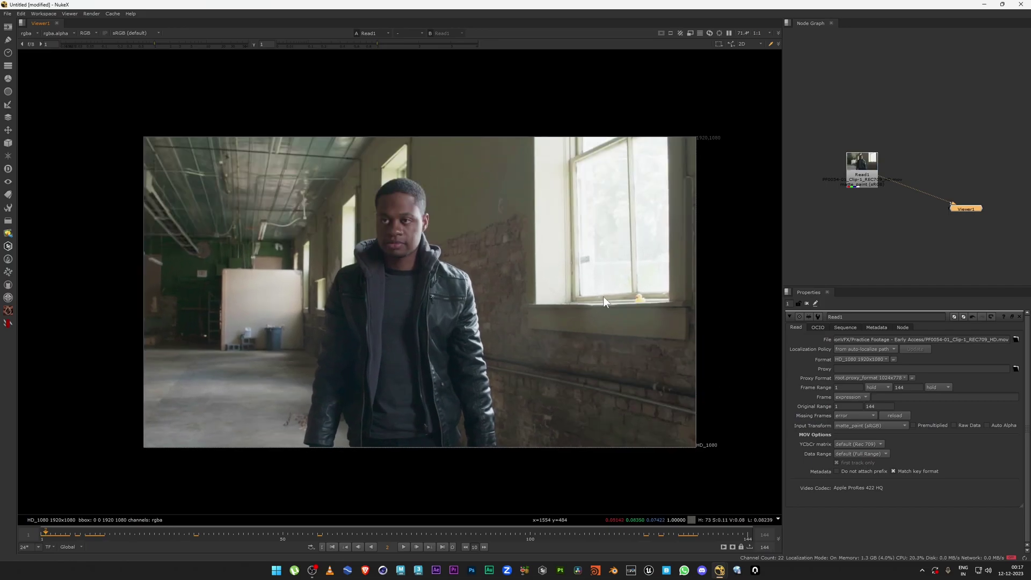
{"action": "left_click_drag", "start_coordinate": [548, 126], "coordinate": [684, 302]}
{"action": "left_click_drag", "start_coordinate": [665, 92], "coordinate": [667, 116]}
{"action": "middle_click_drag", "start_coordinate": [501, 258], "coordinate": [482, 258]}
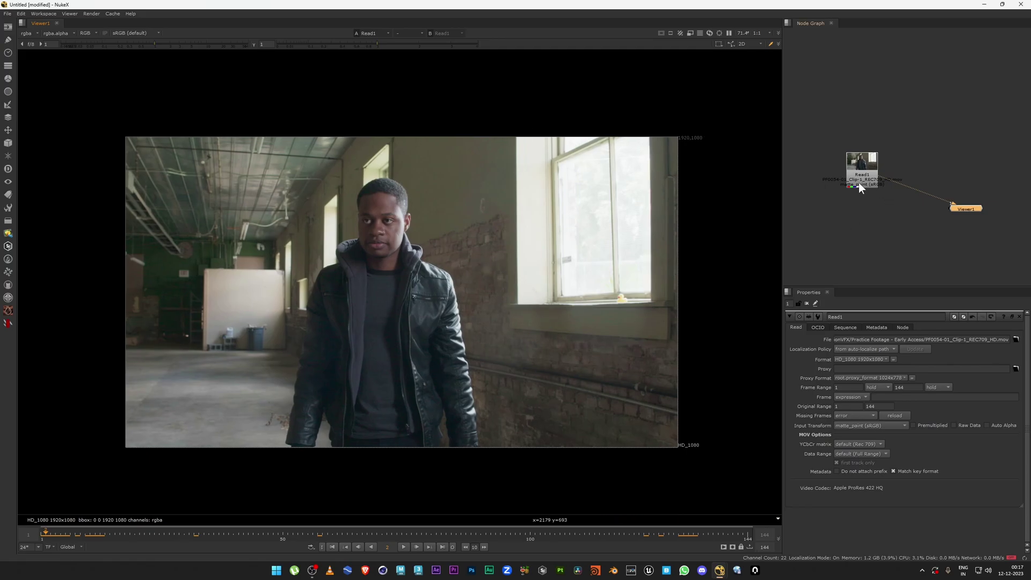
Add an unconnected Clamp node in the node graph below the Read node.
{"action": "middle_click_drag", "start_coordinate": [859, 184], "coordinate": [881, 171]}
{"action": "key", "text": "Tab"}
{"action": "type", "text": "d"}
{"action": "key", "text": "BackSpace"}
{"action": "type", "text": "clamp\\"}
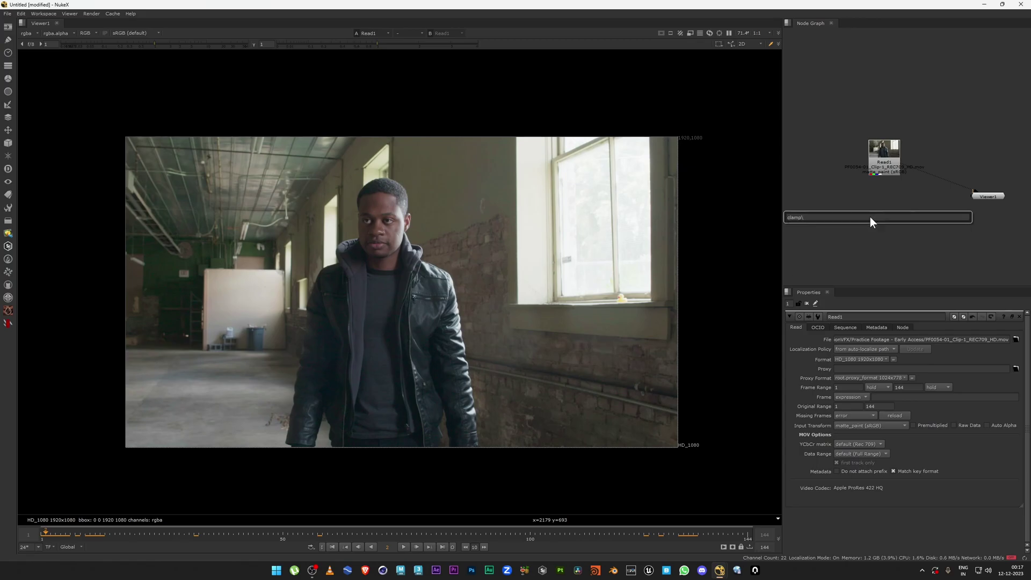
{"action": "key", "text": "BackSpace"}
{"action": "key", "text": "Return"}
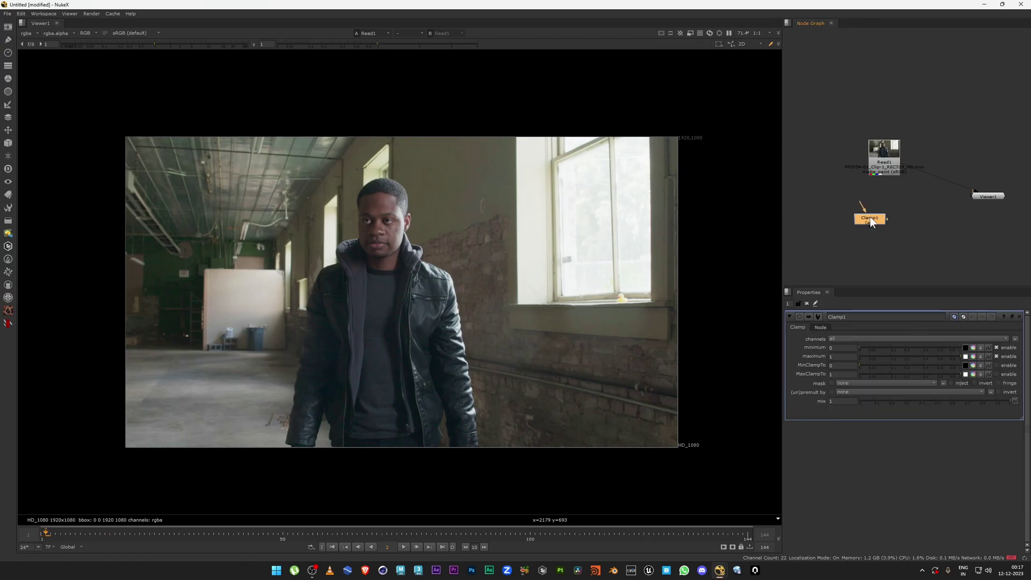
{"action": "scroll", "coordinate": [873, 227], "scroll_direction": "up", "scroll_amount": 2}
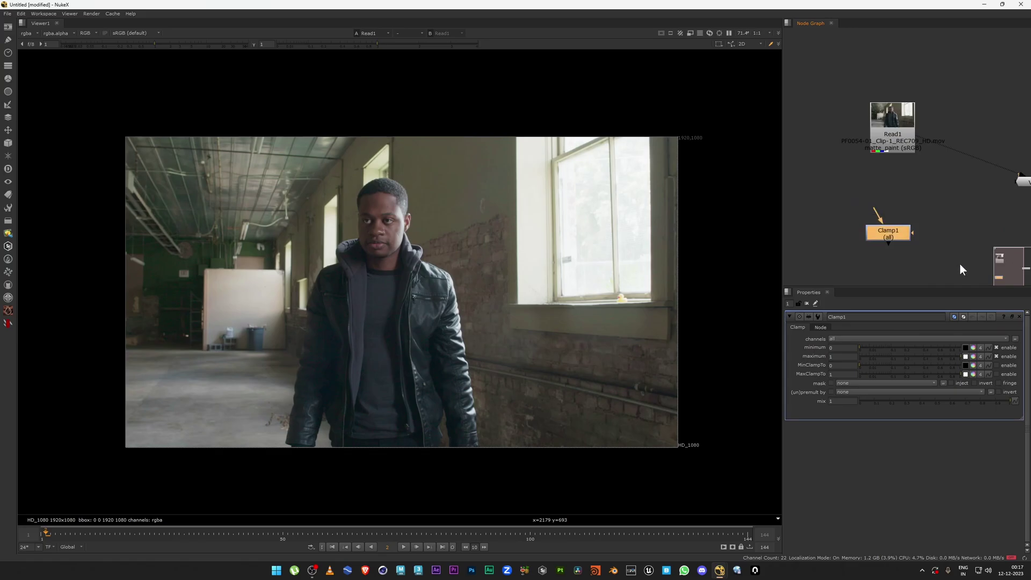
{"action": "middle_click_drag", "start_coordinate": [953, 257], "coordinate": [922, 229]}
{"action": "scroll", "coordinate": [922, 229], "scroll_direction": "down", "scroll_amount": 2}
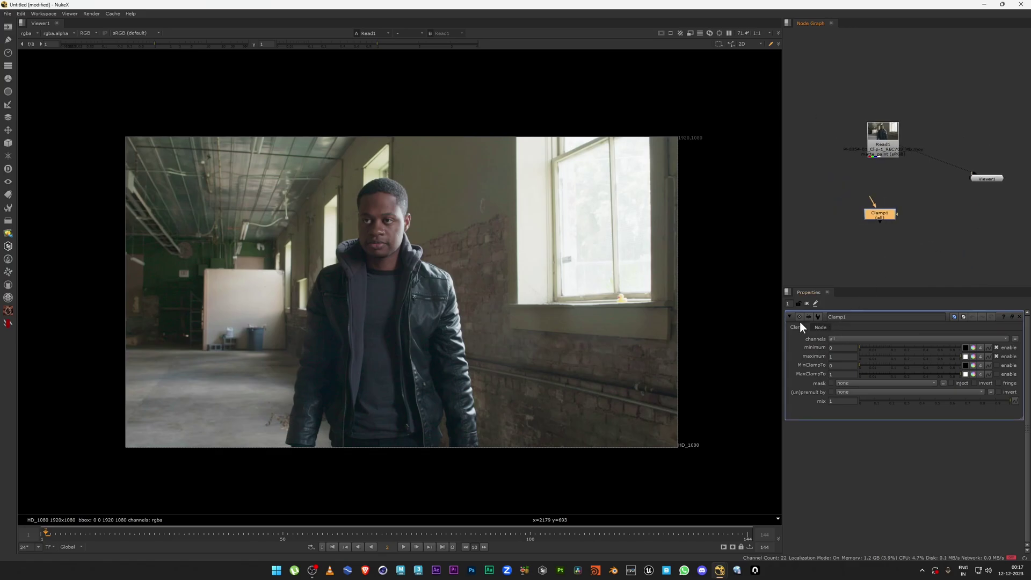
Widen the node graph and properties area, and shift the Clamp node slightly away from the Read node.
{"action": "left_click_drag", "start_coordinate": [782, 322], "coordinate": [721, 322]}
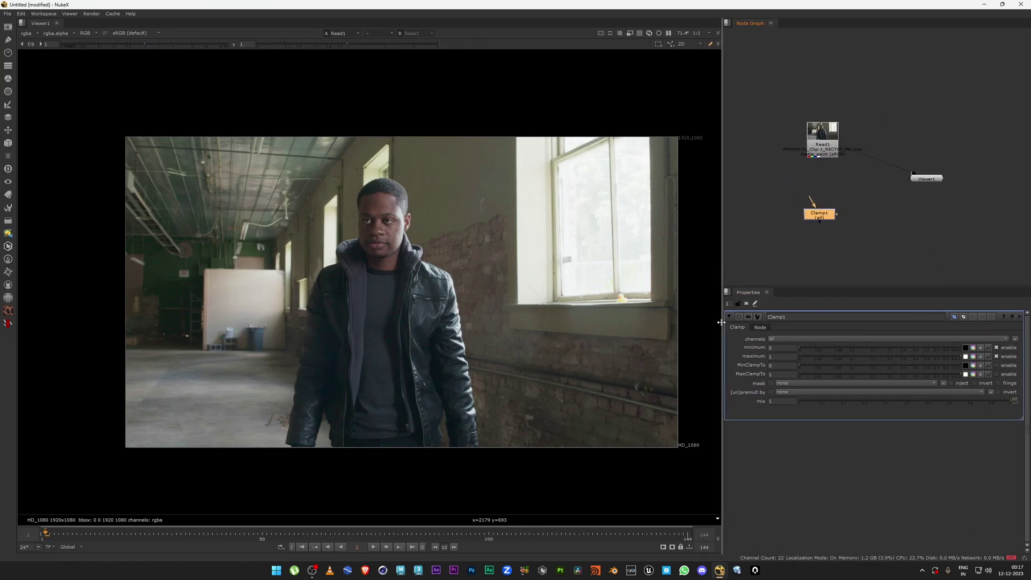
{"action": "middle_click_drag", "start_coordinate": [613, 316], "coordinate": [578, 282]}
{"action": "scroll", "coordinate": [517, 298], "scroll_direction": "down", "scroll_amount": 2}
{"action": "scroll", "coordinate": [565, 285], "scroll_direction": "up", "scroll_amount": 2}
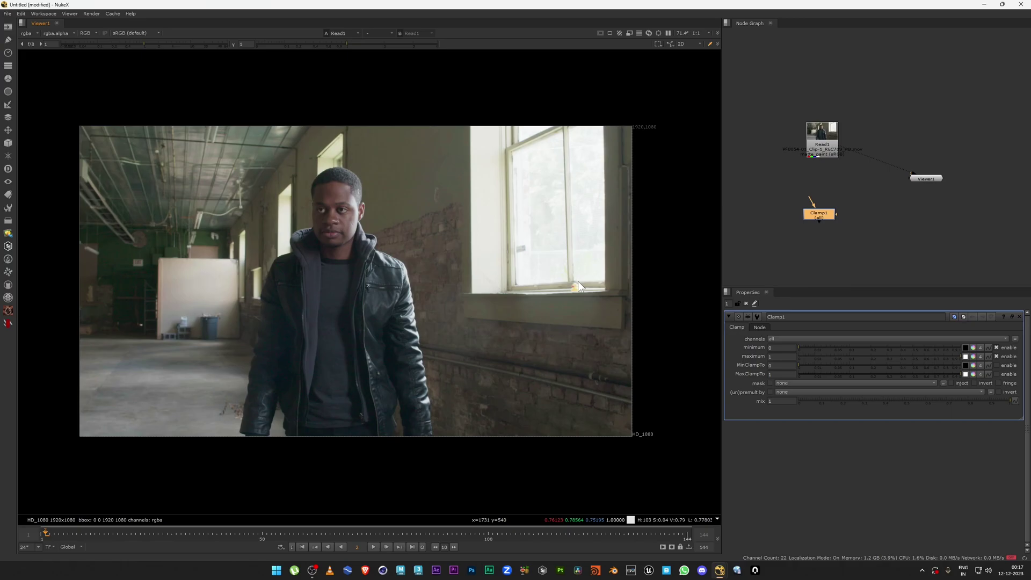
{"action": "left_click_drag", "start_coordinate": [819, 211], "coordinate": [845, 219]}
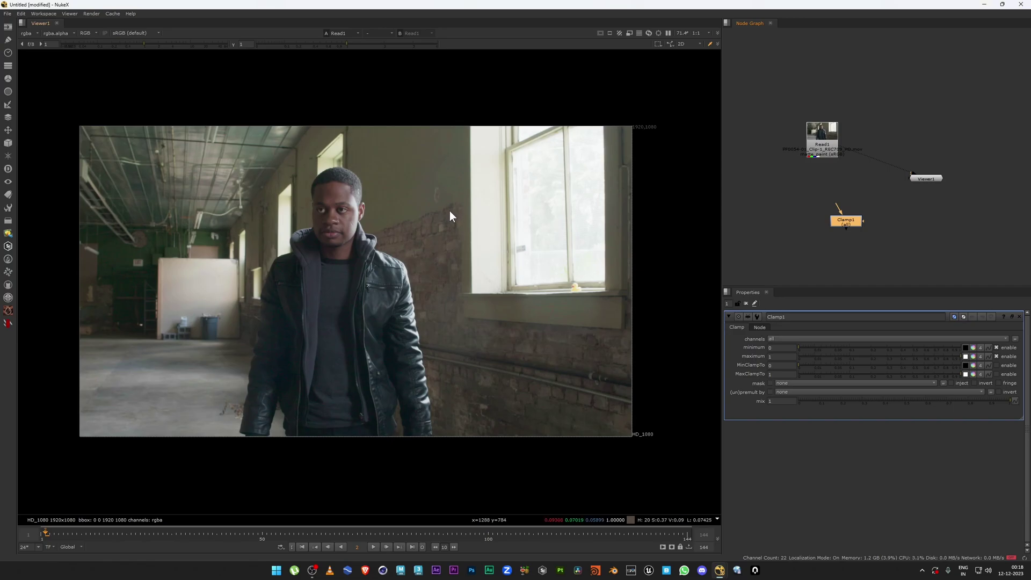
Sample the average colours of the bare wall beside the man and of the bright window glass in the viewer.
{"action": "scroll", "coordinate": [450, 211], "scroll_direction": "up", "scroll_amount": 3}
{"action": "left_click_drag", "start_coordinate": [437, 150], "coordinate": [466, 179], "text": "ctrl+shift"}
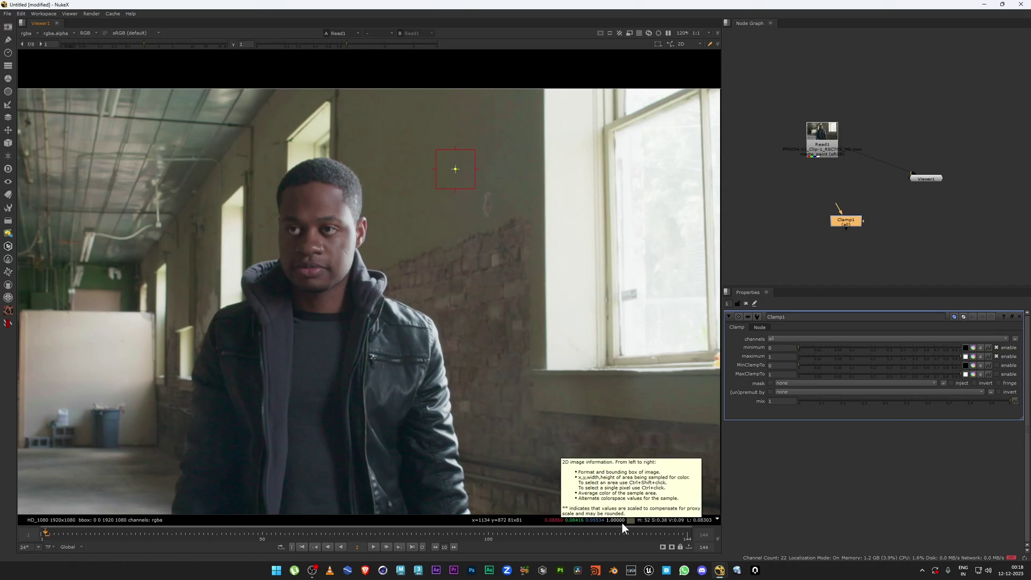
{"action": "middle_click_drag", "start_coordinate": [565, 461], "coordinate": [612, 394]}
{"action": "middle_click_drag", "start_coordinate": [387, 383], "coordinate": [477, 383]}
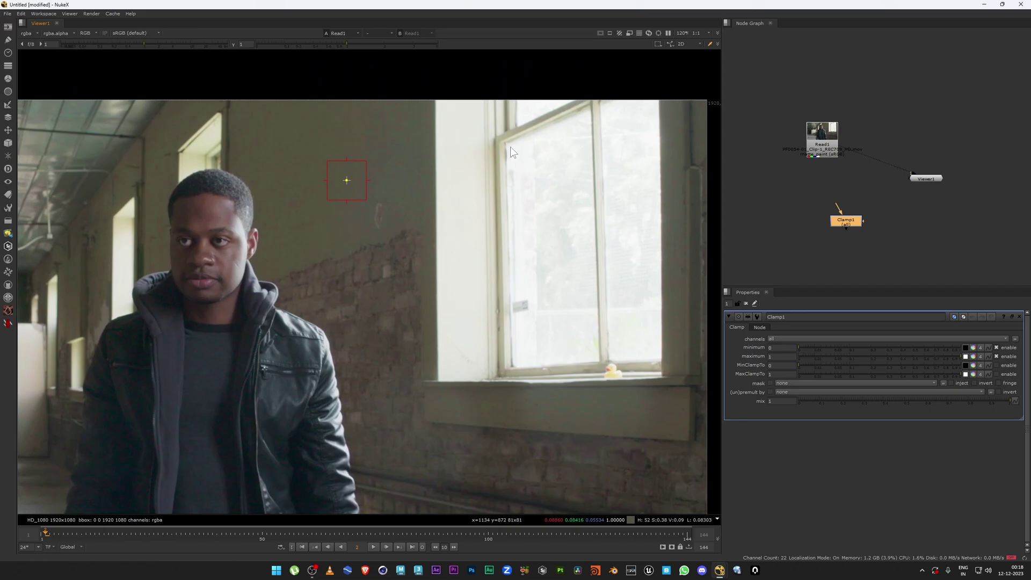
{"action": "left_click_drag", "start_coordinate": [510, 146], "coordinate": [530, 168], "text": "ctrl"}
{"action": "mouse_move", "coordinate": [593, 520]}
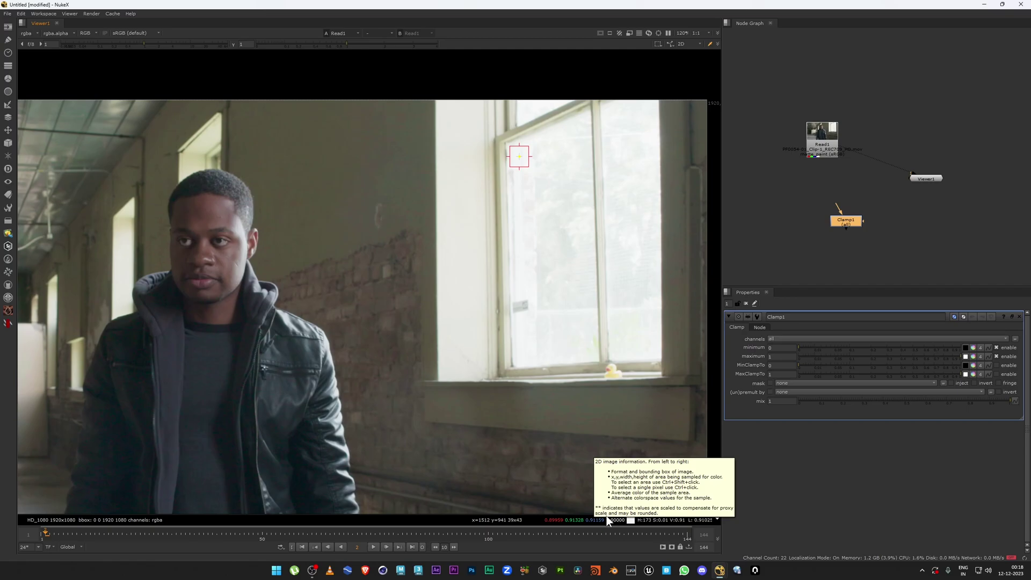
{"action": "scroll", "coordinate": [442, 415], "scroll_direction": "down", "scroll_amount": 2}
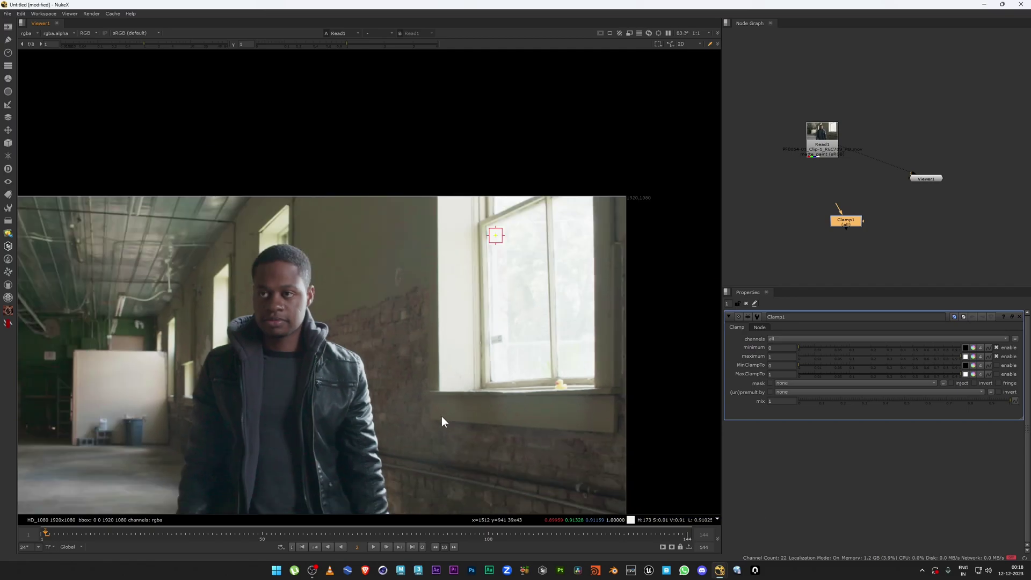
{"action": "middle_click_drag", "start_coordinate": [417, 405], "coordinate": [453, 353]}
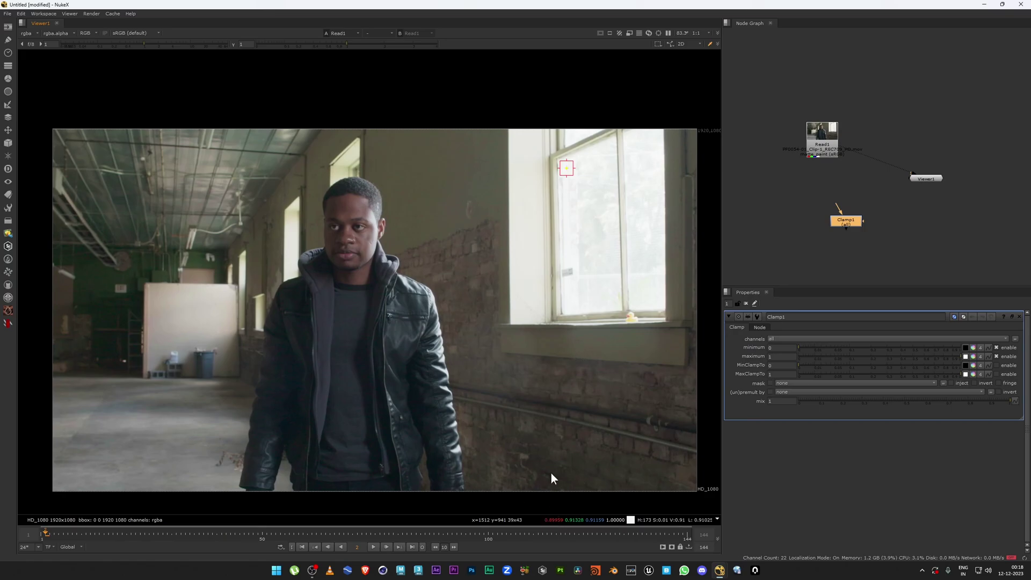
{"action": "left_click_drag", "start_coordinate": [418, 150], "coordinate": [481, 227], "text": "ctrl+shift"}
Move the Clamp node aside, then add a Grade node fed by the Read node and display it in the viewer.
{"action": "left_click_drag", "start_coordinate": [856, 226], "coordinate": [901, 224]}
{"action": "left_click", "coordinate": [813, 203]}
{"action": "key", "text": "g"}
{"action": "left_click_drag", "start_coordinate": [813, 200], "coordinate": [823, 147]}
{"action": "left_click_drag", "start_coordinate": [812, 206], "coordinate": [821, 205]}
{"action": "key", "text": "1"}
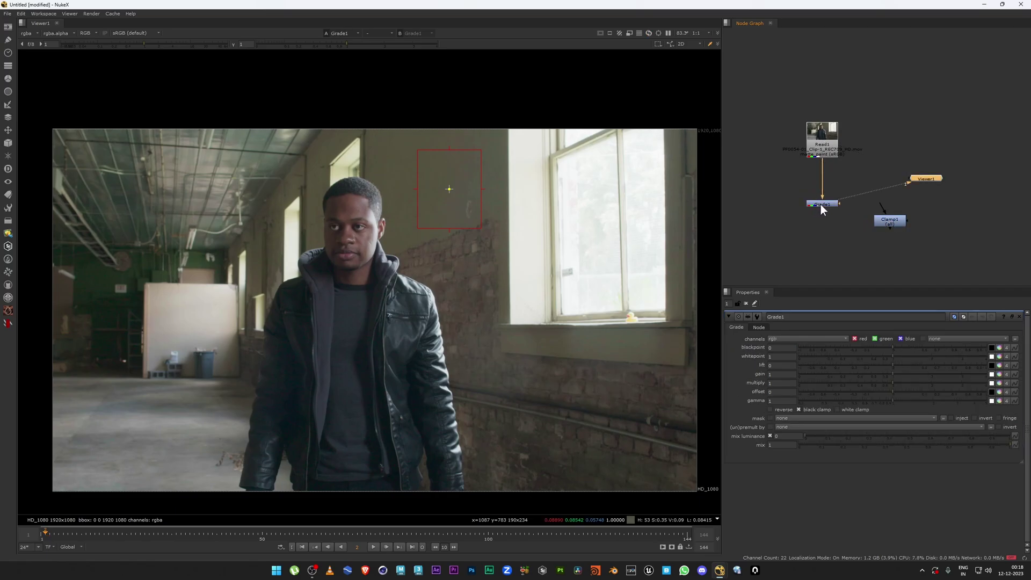
Set the Grade node's gain to 4 and its channels to rgba, sampling the brightened window's colour.
{"action": "left_click_drag", "start_coordinate": [891, 375], "coordinate": [1003, 375]}
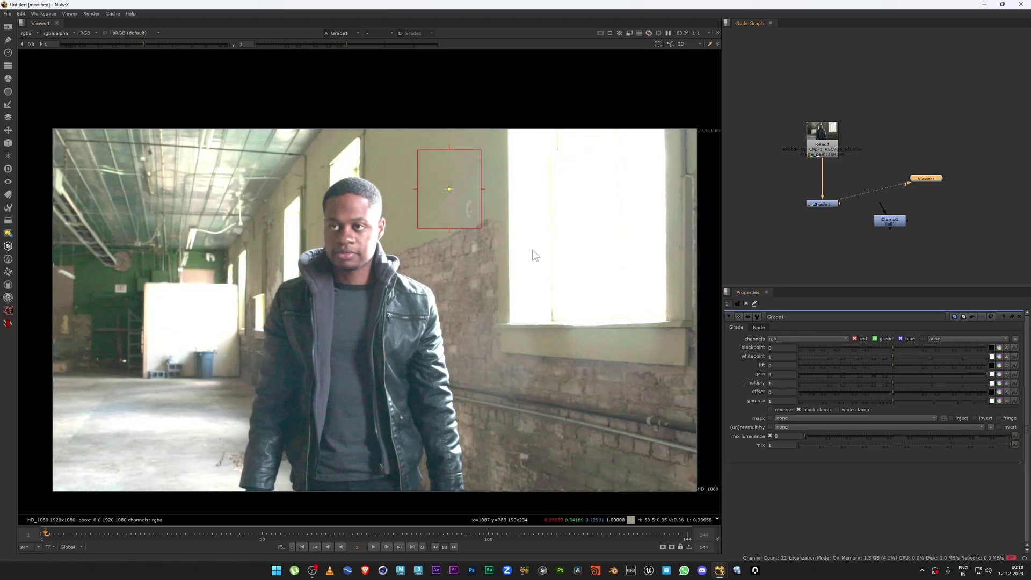
{"action": "left_click_drag", "start_coordinate": [515, 191], "coordinate": [589, 259], "text": "ctrl+shift"}
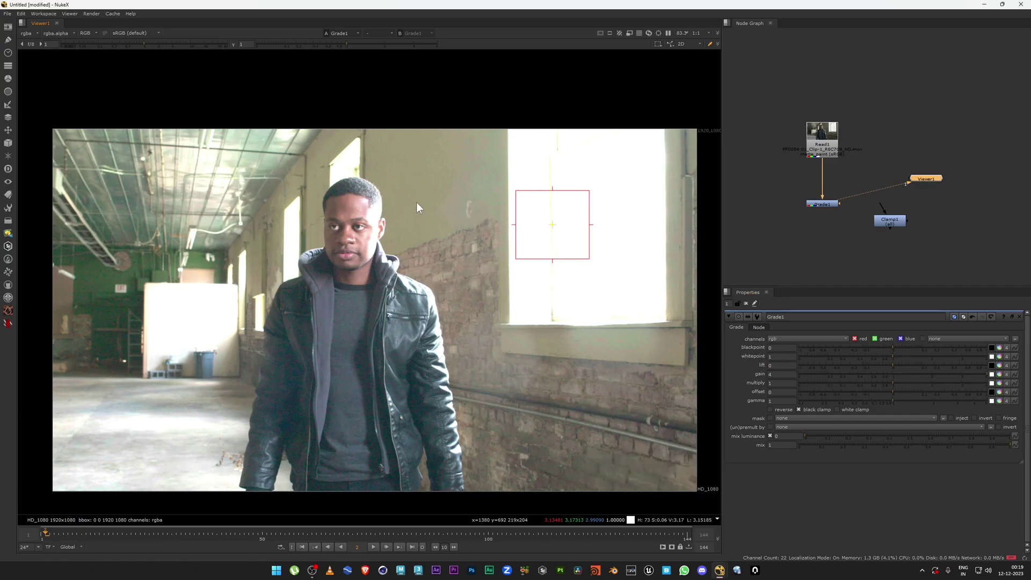
{"action": "left_click", "coordinate": [797, 339]}
{"action": "left_click", "coordinate": [799, 372]}
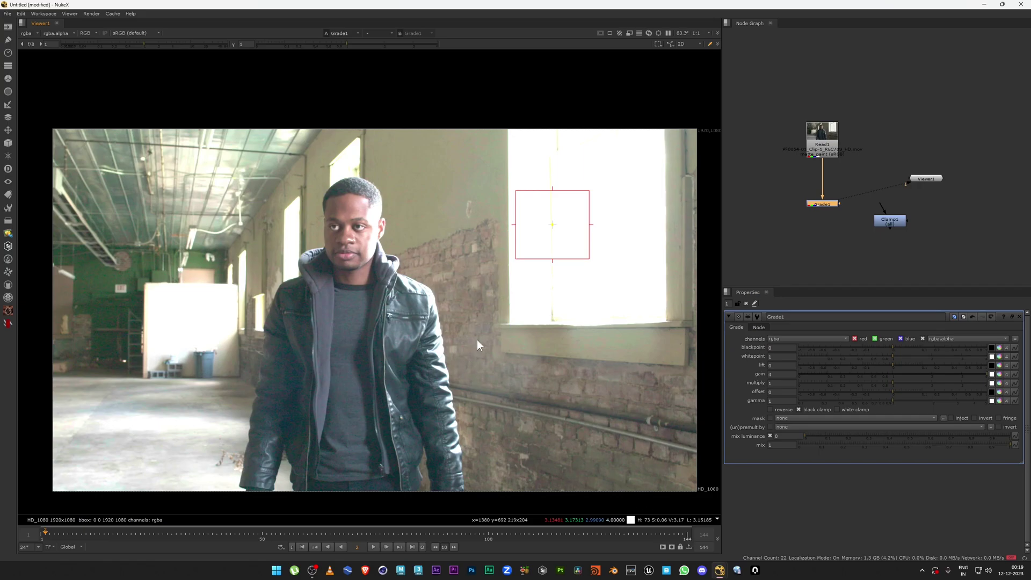
Enlarge the sample box to about 259 by 255 pixels, reposition it within the window, and clear it.
{"action": "left_click_drag", "start_coordinate": [516, 260], "coordinate": [503, 277]}
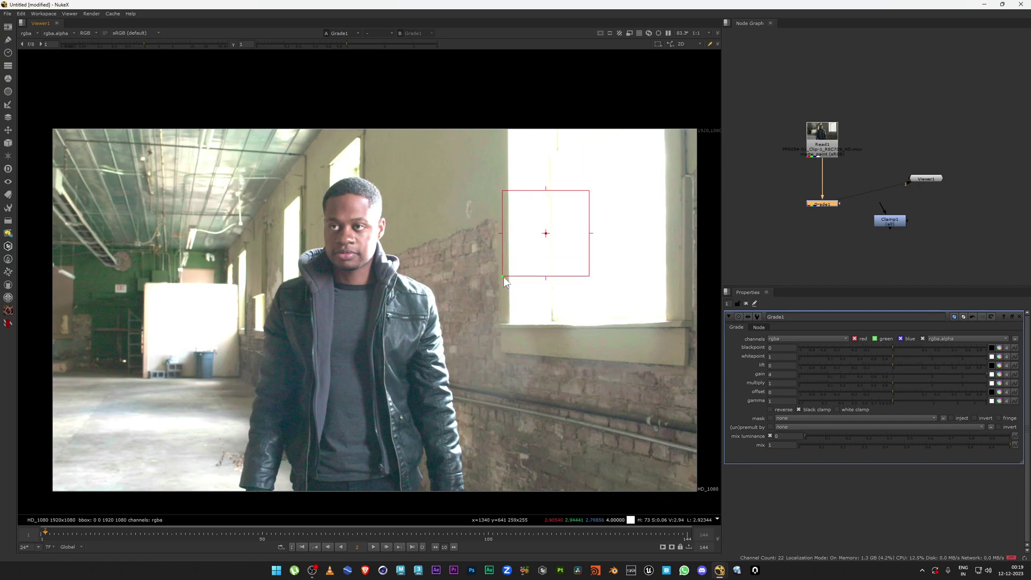
{"action": "left_click_drag", "start_coordinate": [546, 233], "coordinate": [559, 227]}
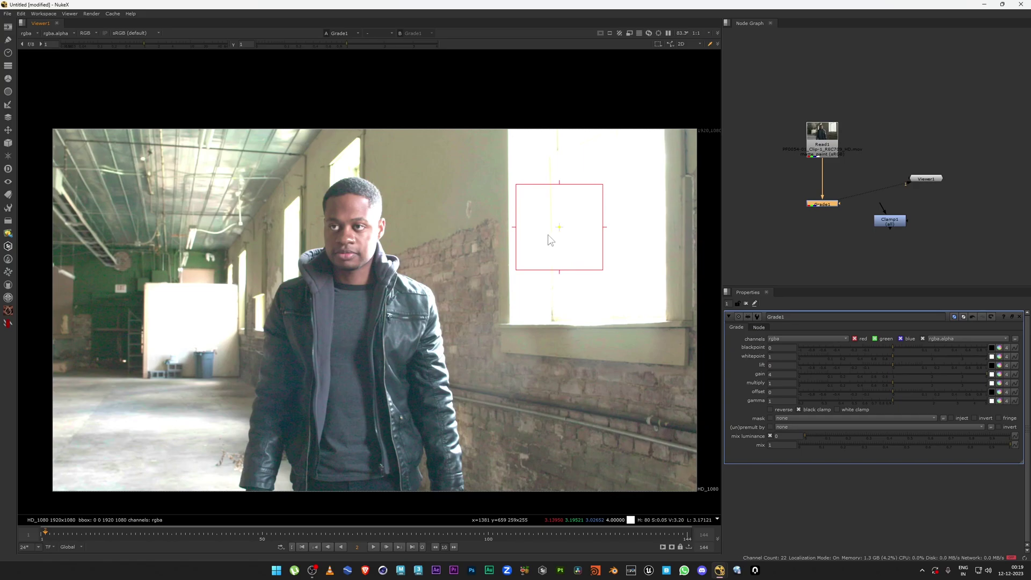
{"action": "left_click_drag", "start_coordinate": [556, 226], "coordinate": [557, 231]}
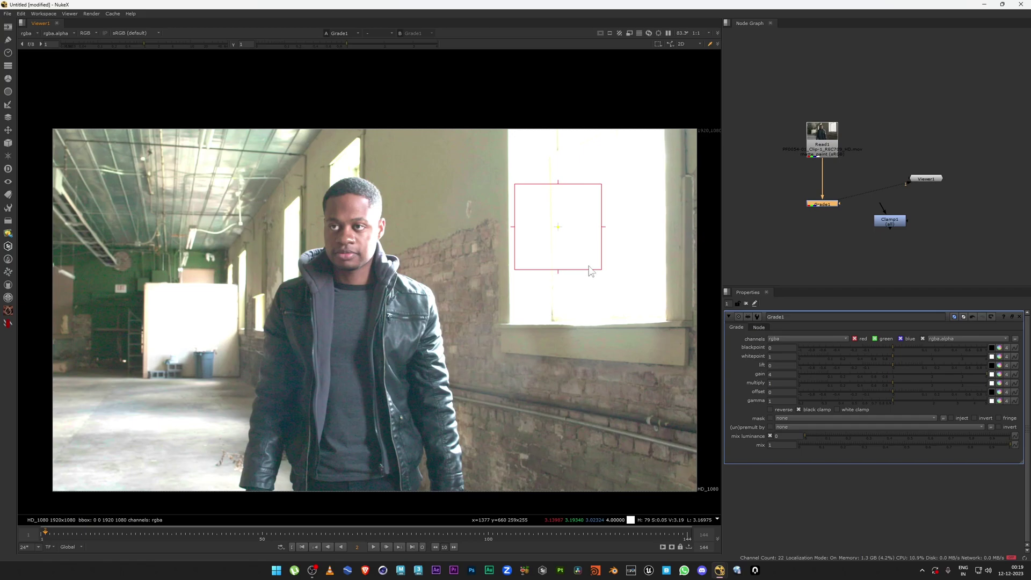
{"action": "right_click", "coordinate": [474, 326], "text": "ctrl"}
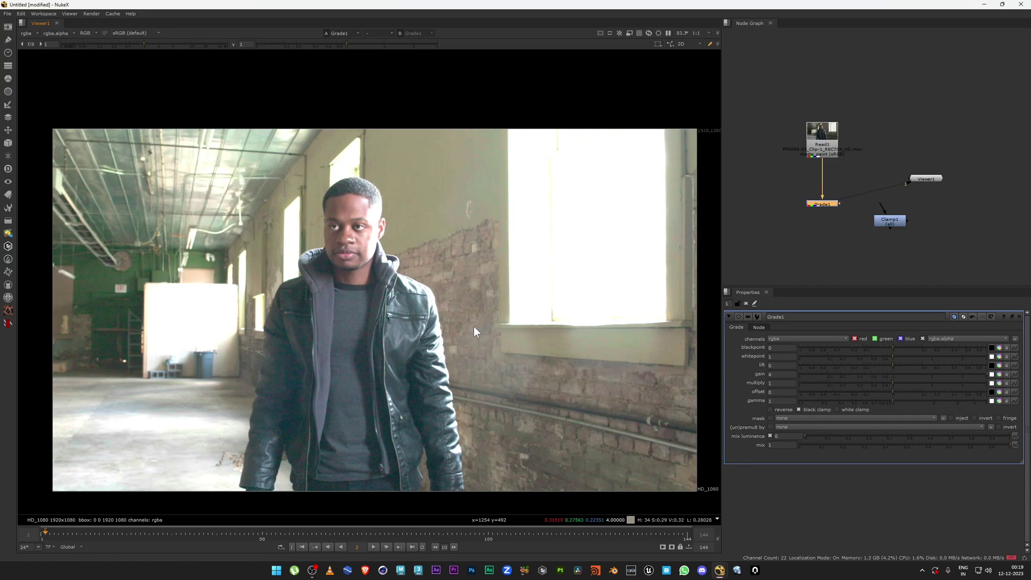
Sample the average colour of a window area of about 179 by 245 pixels in the graded image.
{"action": "middle_click_drag", "start_coordinate": [784, 192], "coordinate": [835, 196]}
{"action": "left_click_drag", "start_coordinate": [769, 119], "coordinate": [820, 205]}
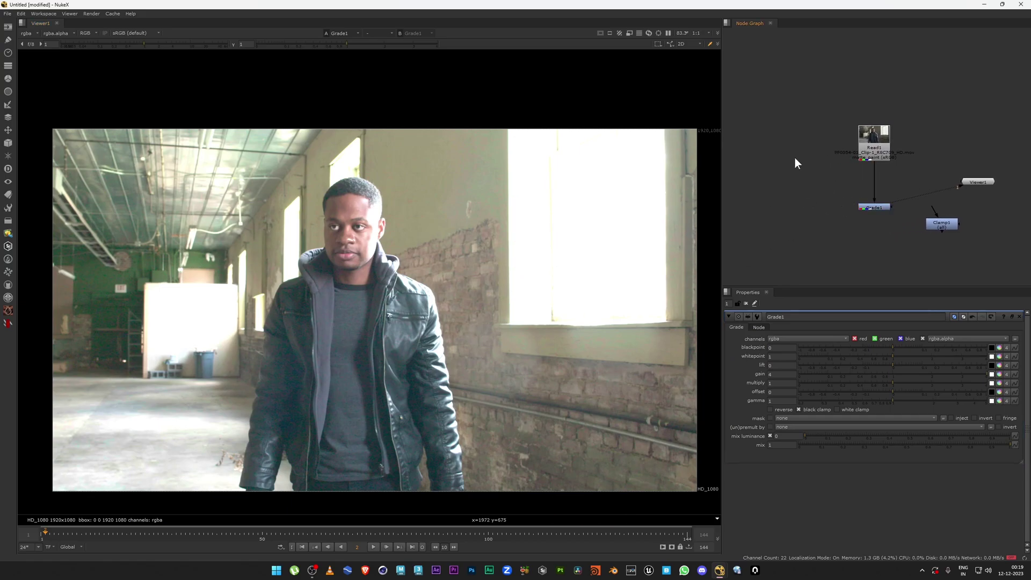
{"action": "left_click_drag", "start_coordinate": [781, 127], "coordinate": [820, 214]}
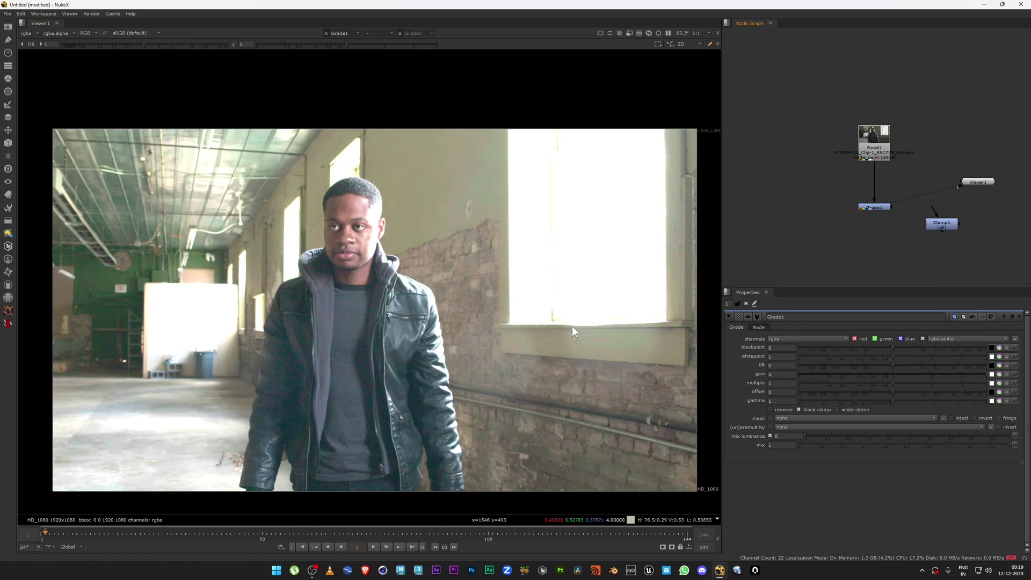
{"action": "left_click_drag", "start_coordinate": [519, 169], "coordinate": [579, 251], "text": "ctrl+shift"}
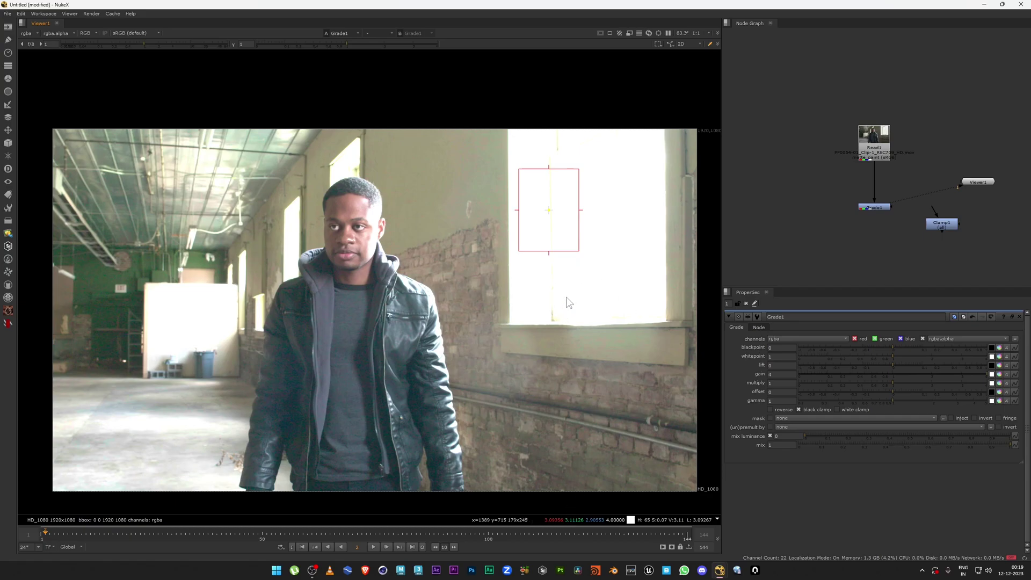
{"action": "middle_click_drag", "start_coordinate": [568, 302], "coordinate": [543, 300]}
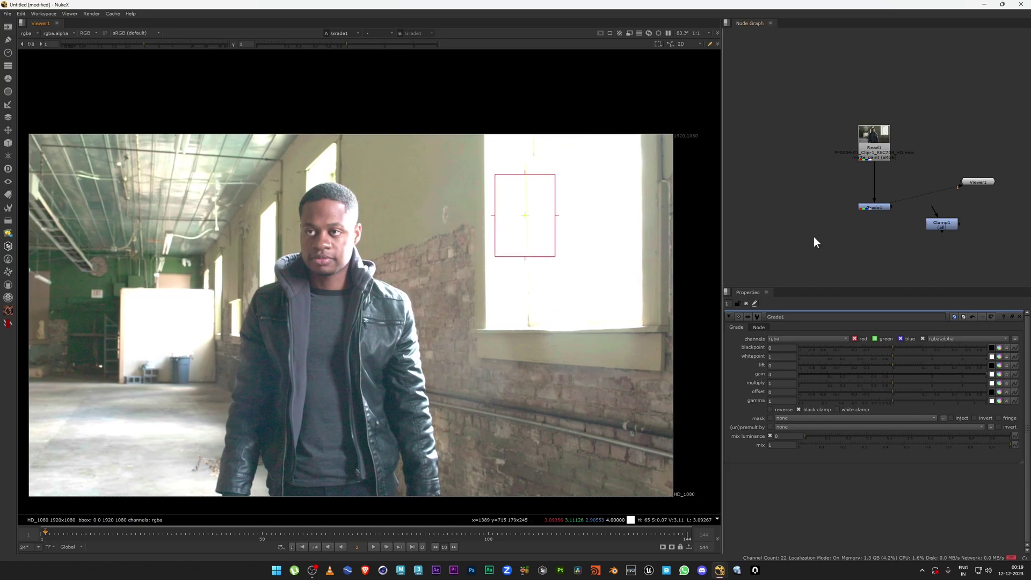
{"action": "middle_click_drag", "start_coordinate": [834, 229], "coordinate": [850, 230]}
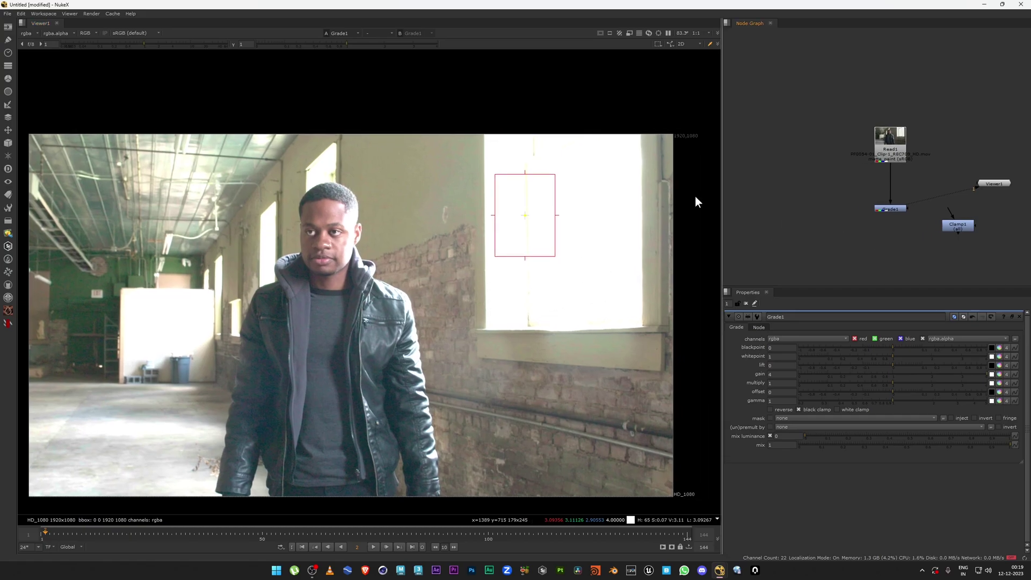
Turn on the viewer's zebra-stripe clipping warning, examine the flagged window and highlights up close, and turn the warning off.
{"action": "left_click", "coordinate": [621, 35]}
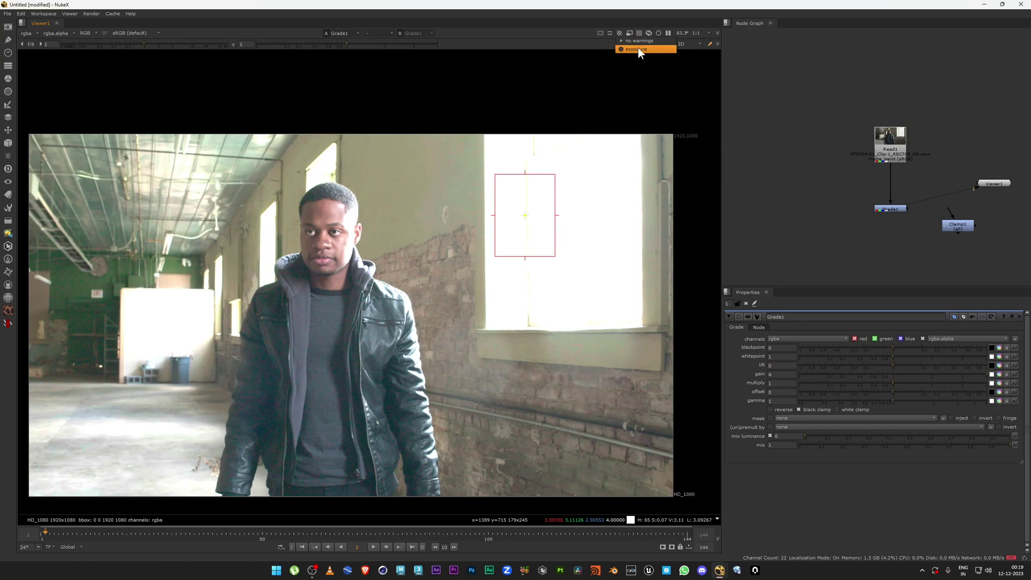
{"action": "left_click", "coordinate": [639, 49]}
{"action": "scroll", "coordinate": [472, 208], "scroll_direction": "down", "scroll_amount": 3}
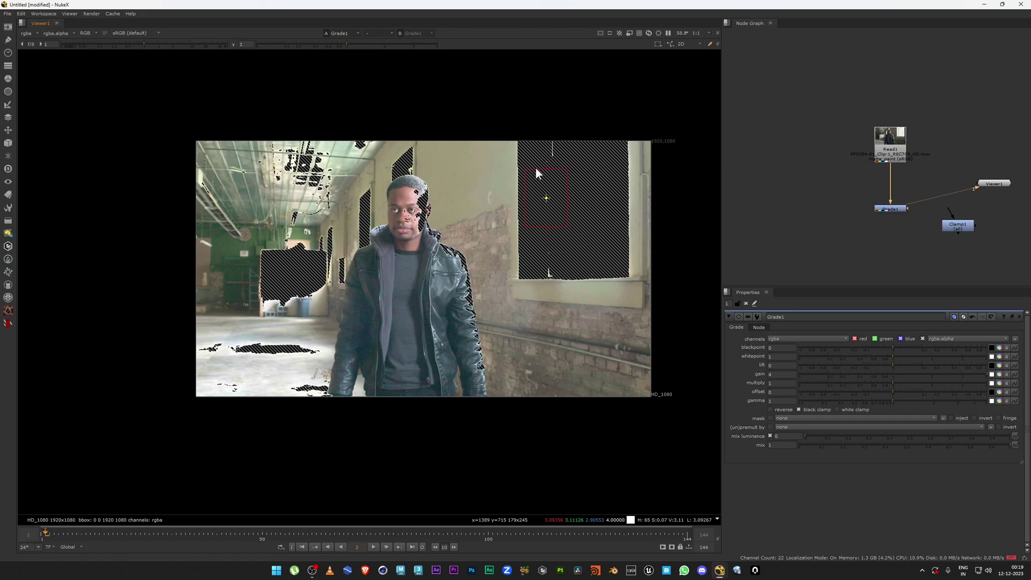
{"action": "scroll", "coordinate": [618, 243], "scroll_direction": "up", "scroll_amount": 5}
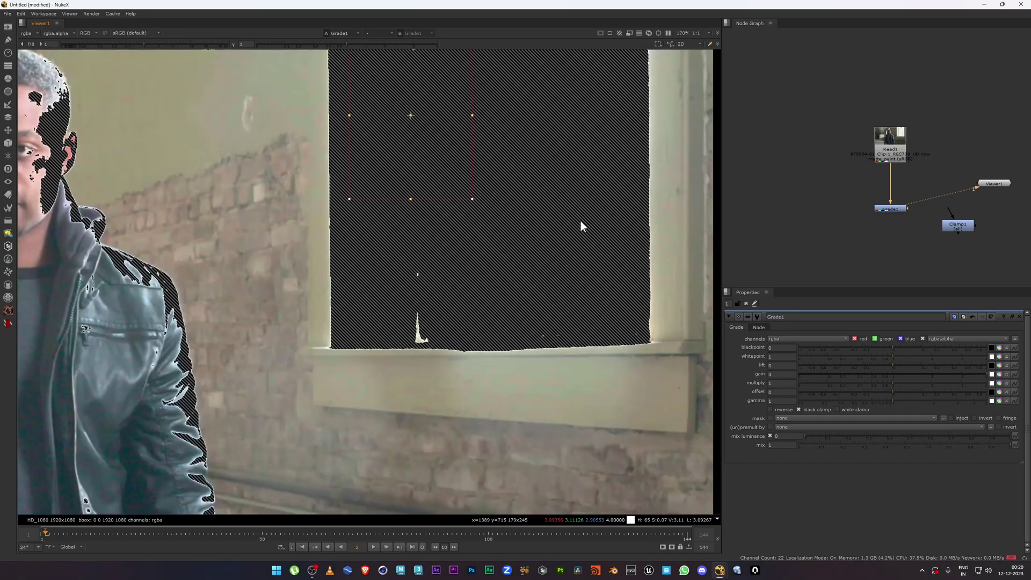
{"action": "scroll", "coordinate": [601, 262], "scroll_direction": "down", "scroll_amount": 4}
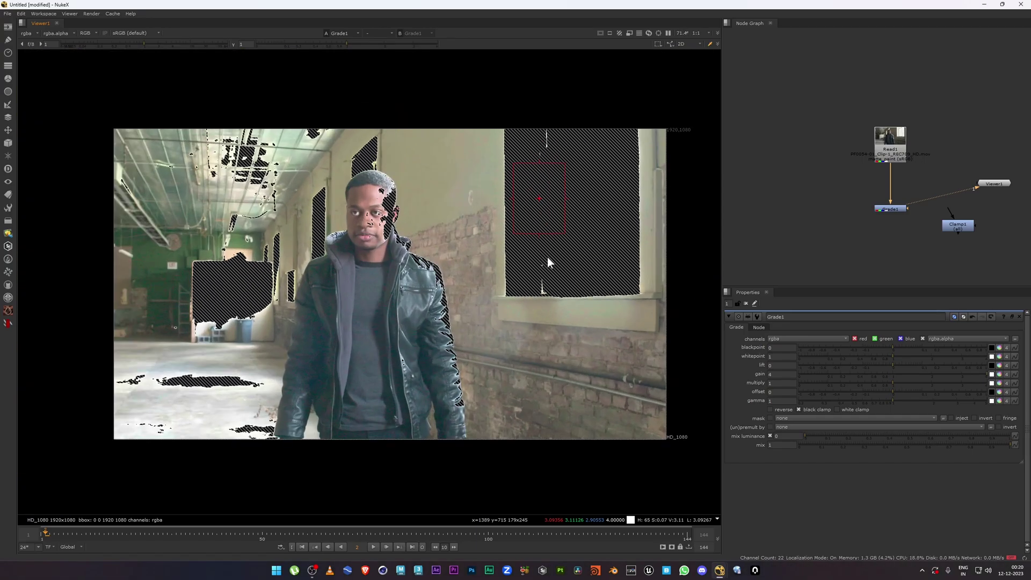
{"action": "middle_click_drag", "start_coordinate": [572, 246], "coordinate": [551, 250]}
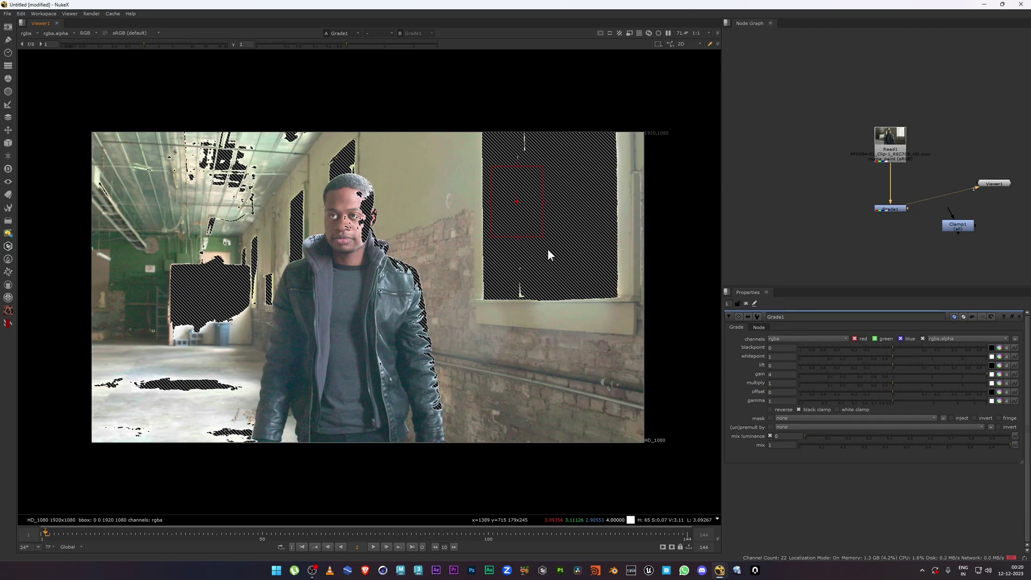
{"action": "mouse_move", "coordinate": [502, 295]}
{"action": "left_mouse_down", "text": "ctrl+shift"}
{"action": "mouse_move", "coordinate": [544, 282]}
{"action": "mouse_move", "coordinate": [558, 240]}
{"action": "mouse_move", "coordinate": [507, 304]}
{"action": "left_mouse_up", "text": "ctrl+shift"}
{"action": "left_click", "coordinate": [619, 34]}
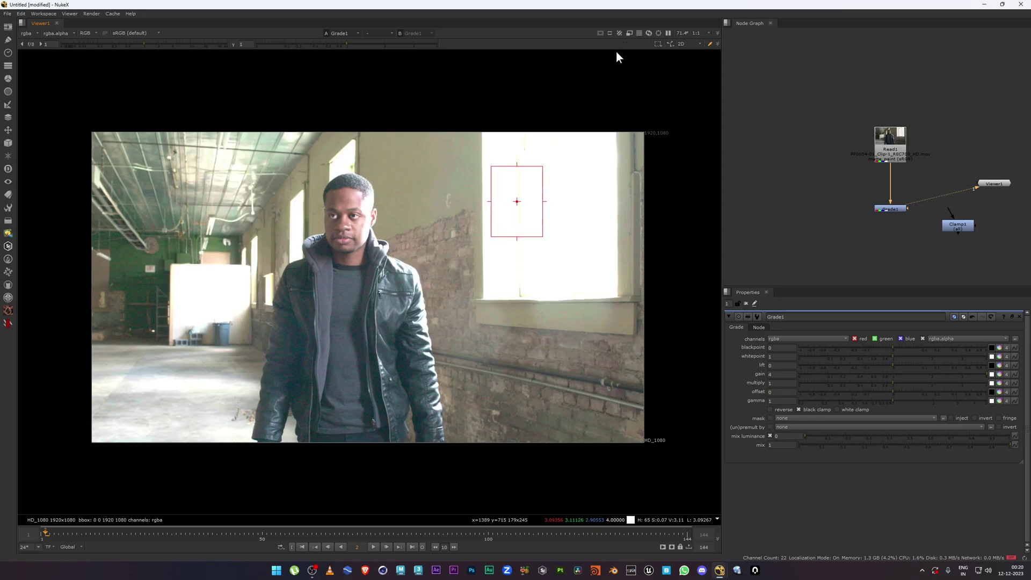
Add a ClipTest node connected to the Grade node and show its output in the viewer.
{"action": "key", "text": "Tab"}
{"action": "type", "text": "clip"}
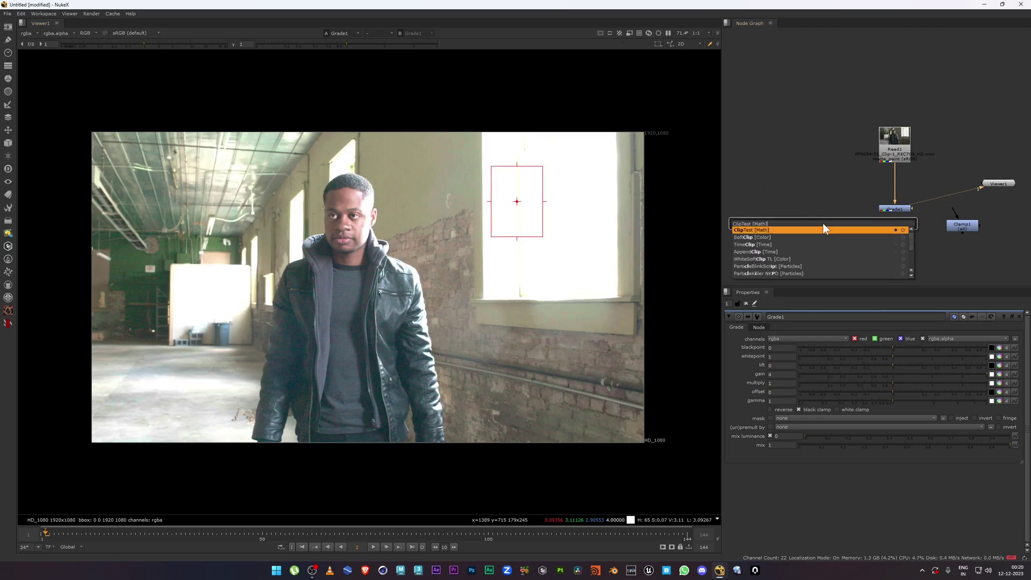
{"action": "key", "text": "Return"}
{"action": "left_click_drag", "start_coordinate": [816, 215], "coordinate": [893, 212]}
{"action": "key", "text": "1"}
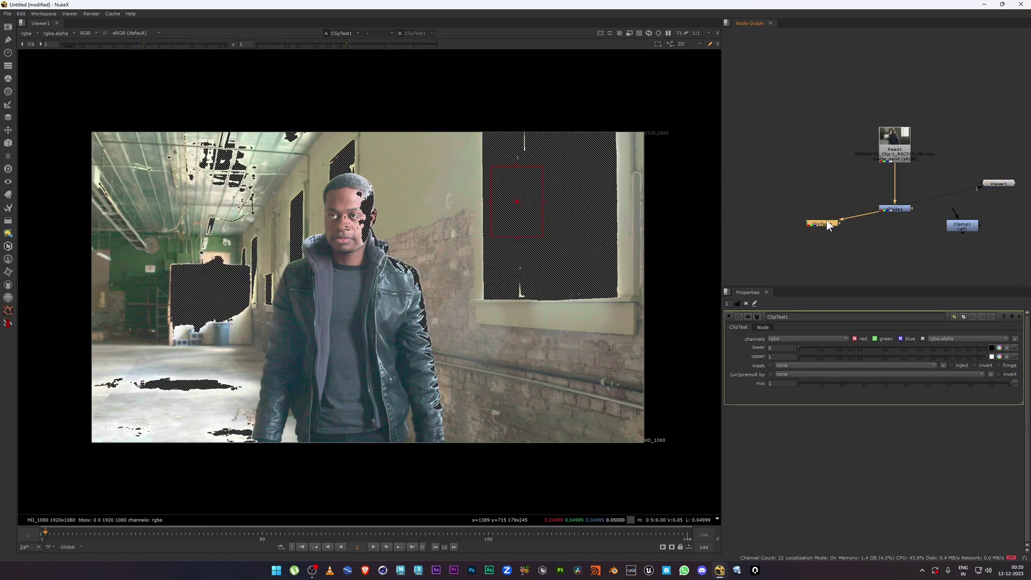
{"action": "left_click", "coordinate": [619, 34]}
{"action": "left_click", "coordinate": [628, 49]}
Set the ClipTest node's lower limit to 0.088 and its upper limit to 0.144.
{"action": "mouse_move", "coordinate": [802, 348]}
{"action": "left_mouse_down"}
{"action": "mouse_move", "coordinate": [865, 352]}
{"action": "mouse_move", "coordinate": [801, 349]}
{"action": "left_mouse_up"}
{"action": "mouse_move", "coordinate": [962, 357]}
{"action": "left_mouse_down"}
{"action": "mouse_move", "coordinate": [884, 356]}
{"action": "mouse_move", "coordinate": [979, 356]}
{"action": "left_mouse_up"}
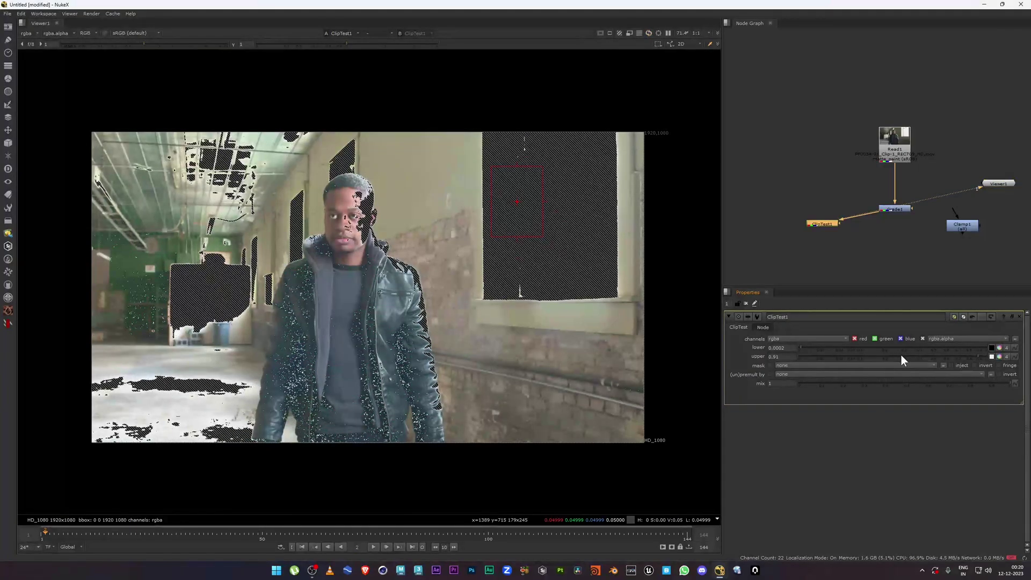
{"action": "left_click_drag", "start_coordinate": [817, 347], "coordinate": [870, 358]}
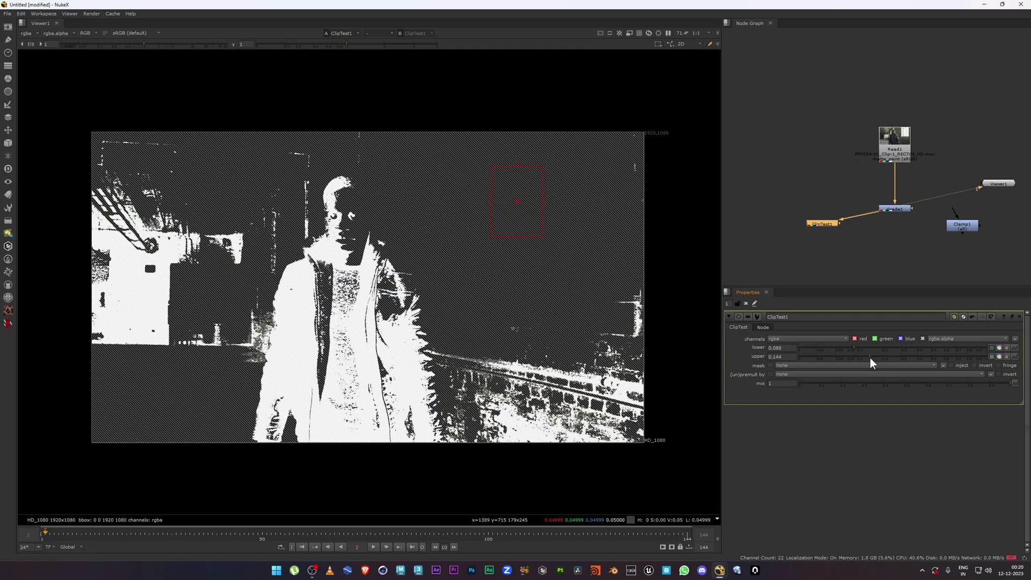
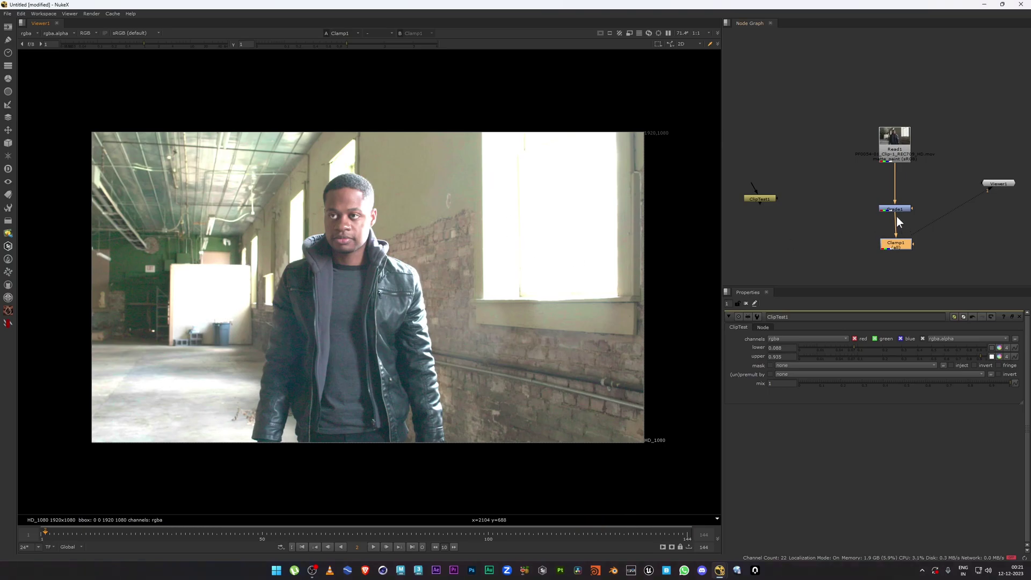
Open the Clamp node's settings, sample the colour of a wall area of about 220 by 254 pixels, and clear the sample.
{"action": "double_click", "coordinate": [897, 244]}
{"action": "left_click_drag", "start_coordinate": [55, 104], "coordinate": [648, 443]}
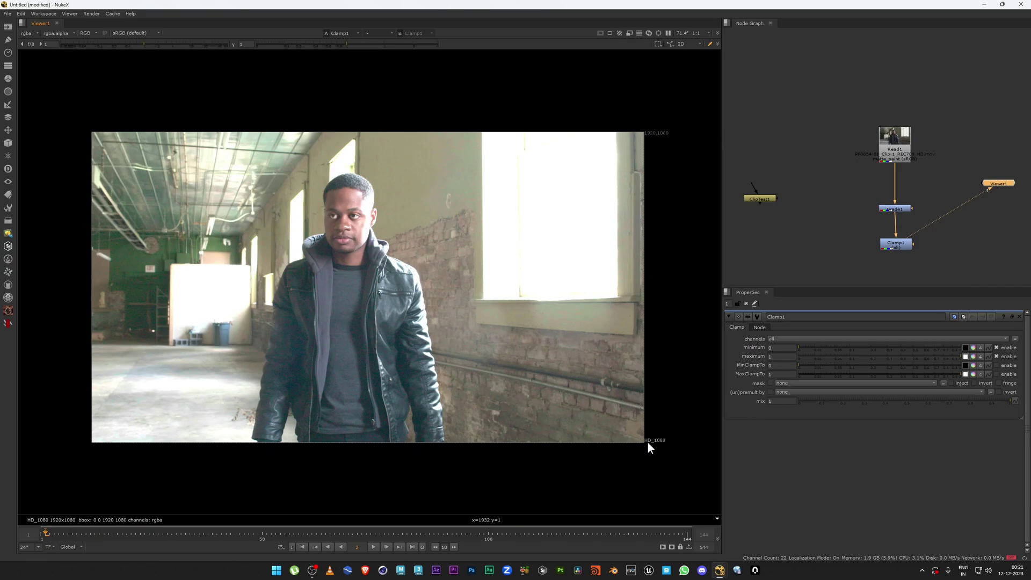
{"action": "left_click", "coordinate": [905, 245]}
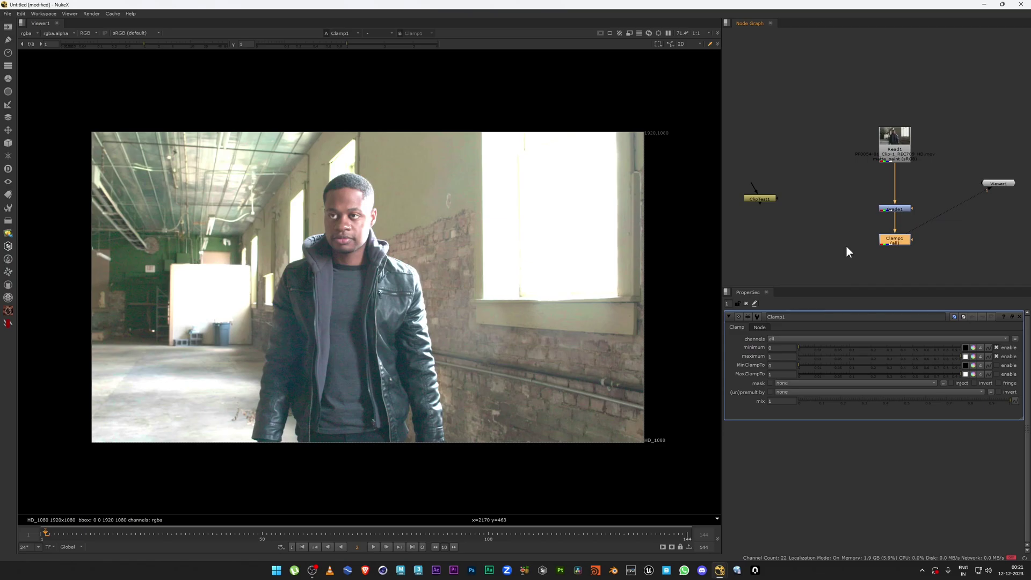
{"action": "left_click_drag", "start_coordinate": [425, 146], "coordinate": [487, 218], "text": "ctrl+shift"}
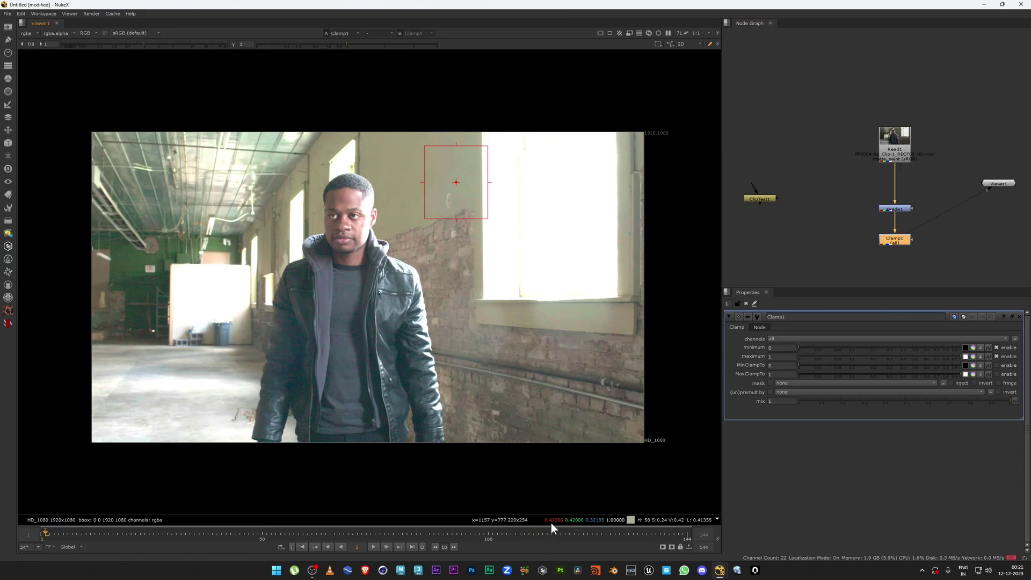
{"action": "right_click", "coordinate": [503, 242], "text": "ctrl"}
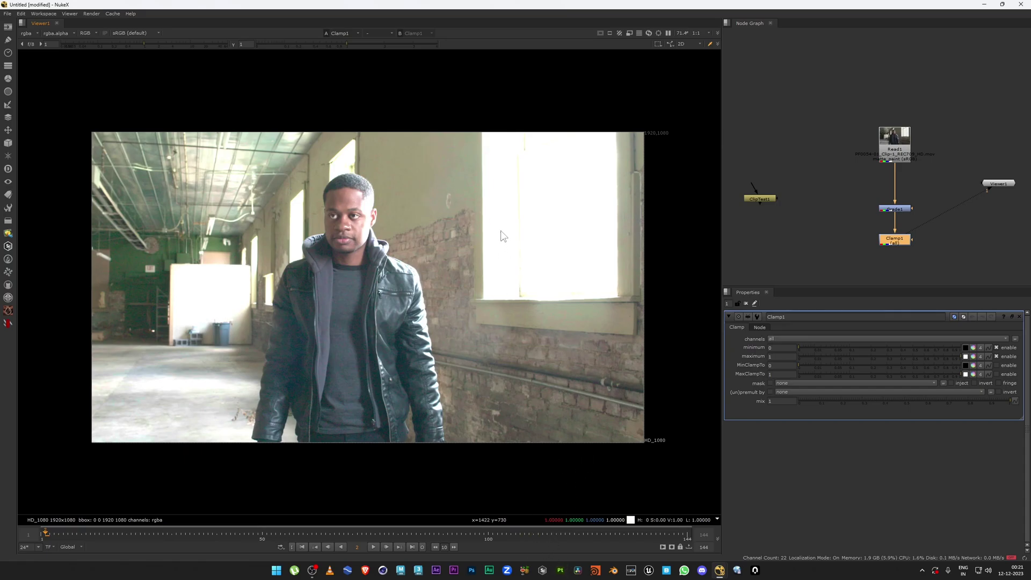
Sample a window area of about 82 by 74 pixels and compare its values between the Grade and Clamp outputs.
{"action": "left_click_drag", "start_coordinate": [864, 197], "coordinate": [928, 229]}
{"action": "key", "text": "1"}
{"action": "left_click_drag", "start_coordinate": [490, 198], "coordinate": [515, 220], "text": "ctrl+shift"}
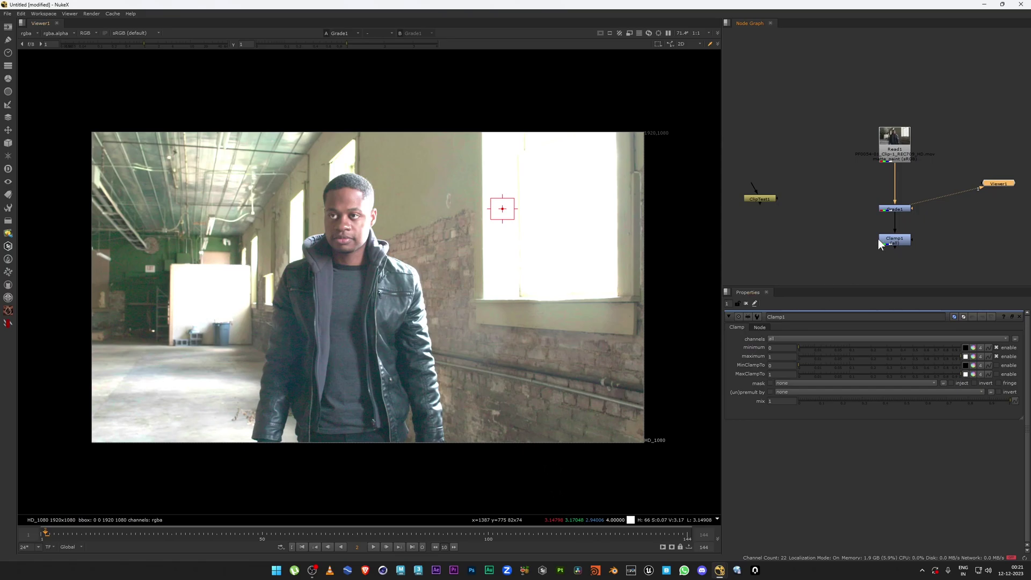
{"action": "left_click_drag", "start_coordinate": [822, 224], "coordinate": [965, 267]}
{"action": "key", "text": "1"}
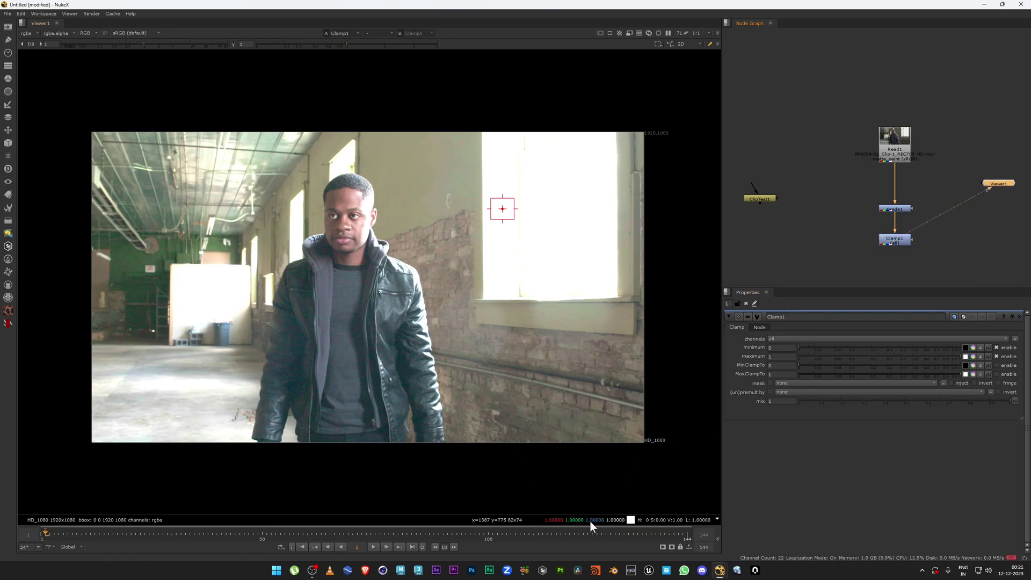
{"action": "left_click_drag", "start_coordinate": [502, 209], "coordinate": [502, 219]}
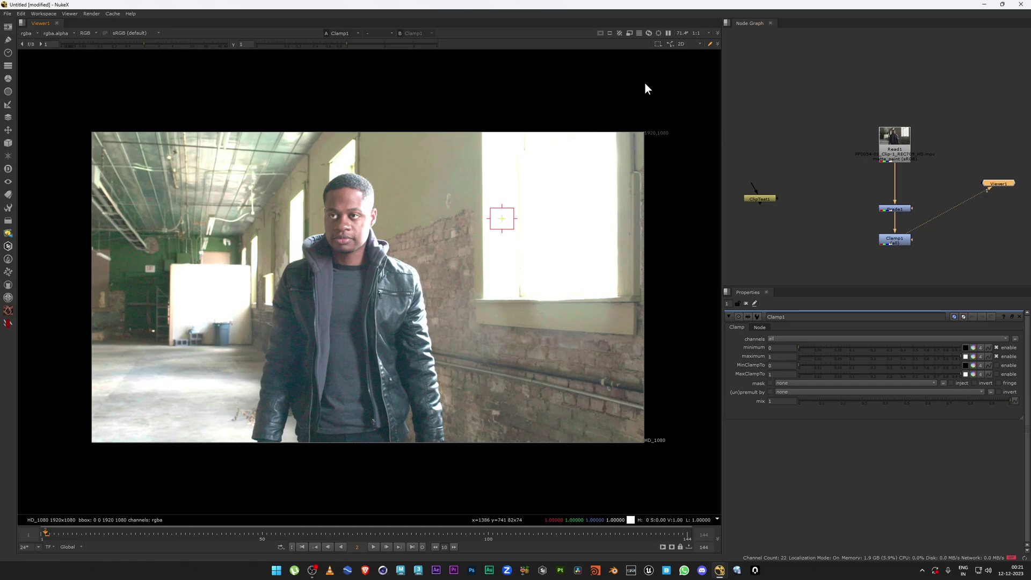
Connect the ClipTest node to the Clamp node and show its output in the viewer.
{"action": "left_click_drag", "start_coordinate": [754, 186], "coordinate": [881, 235]}
{"action": "left_click", "coordinate": [757, 198]}
{"action": "key", "text": "1"}
{"action": "left_click_drag", "start_coordinate": [760, 201], "coordinate": [765, 237]}
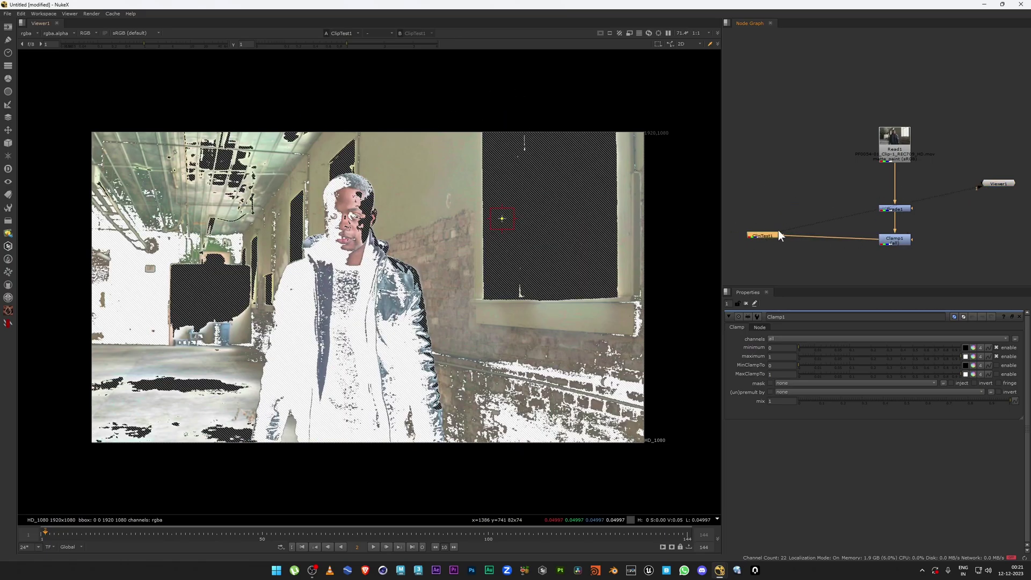
Try the ClipTest node on the Grade node for comparison and connect it back to the Clamp node.
{"action": "left_click_drag", "start_coordinate": [769, 234], "coordinate": [895, 209]}
{"action": "key", "text": "1"}
{"action": "left_click_drag", "start_coordinate": [752, 176], "coordinate": [759, 197]}
{"action": "left_click_drag", "start_coordinate": [877, 207], "coordinate": [884, 241]}
{"action": "left_click_drag", "start_coordinate": [765, 197], "coordinate": [778, 234]}
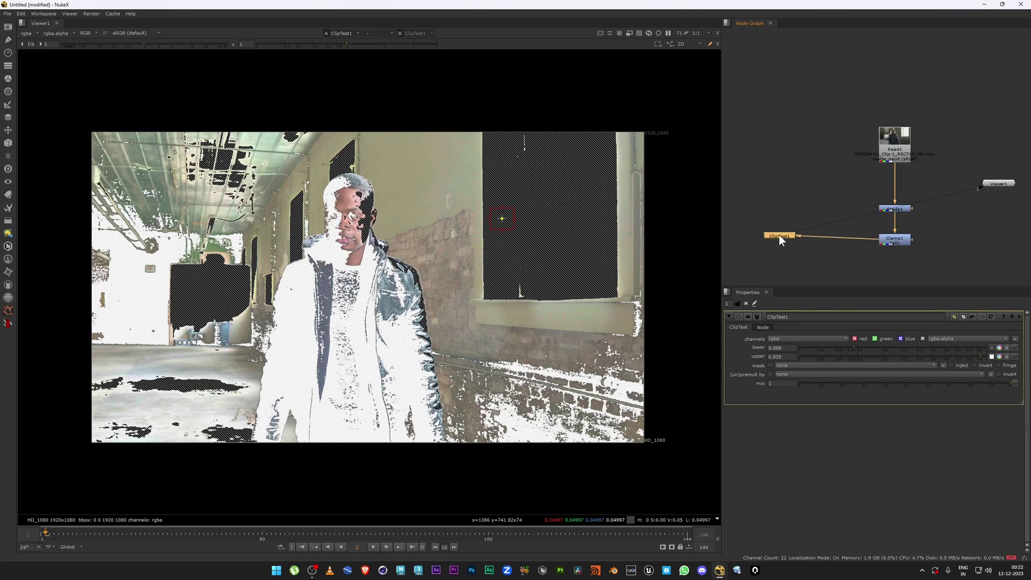
{"action": "left_click_drag", "start_coordinate": [869, 237], "coordinate": [887, 250]}
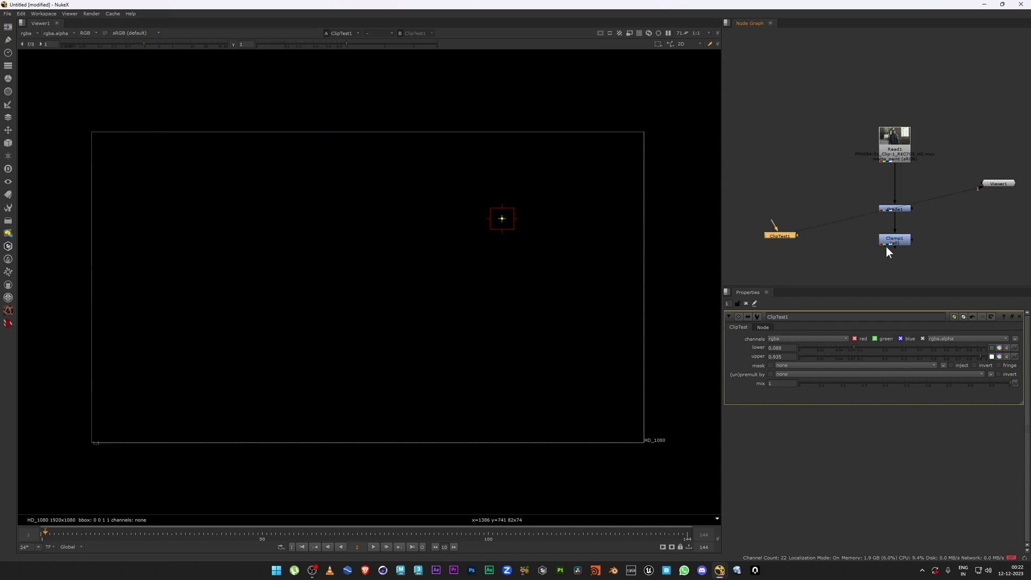
{"action": "left_click_drag", "start_coordinate": [780, 222], "coordinate": [894, 240]}
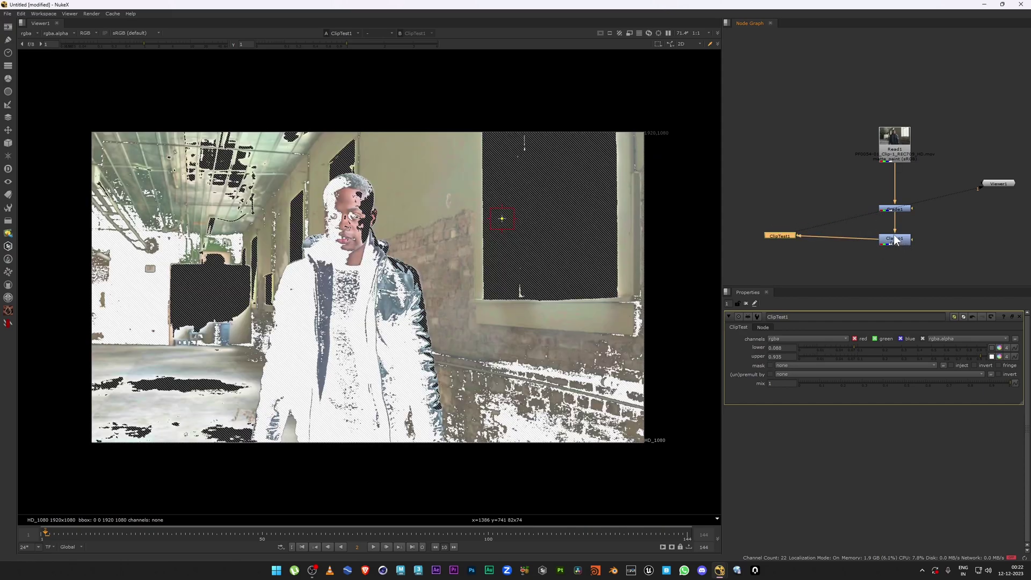
View the Grade output and the Clamp output in turn to compare the sampled window values.
{"action": "double_click", "coordinate": [894, 208]}
{"action": "key", "text": "1"}
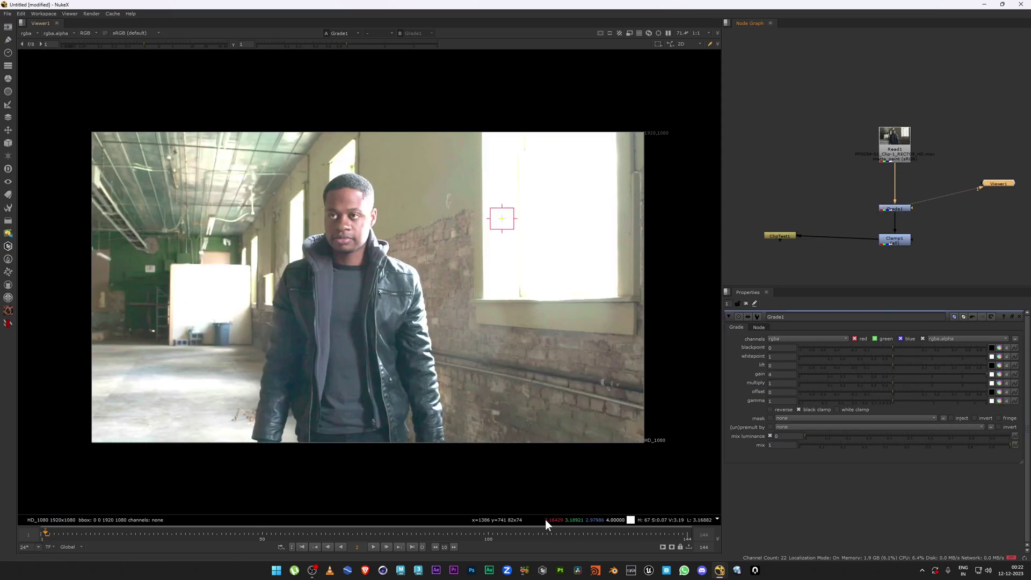
{"action": "left_click", "coordinate": [901, 240]}
{"action": "key", "text": "1"}
Disconnect the ClipTest node from the Clamp node and open the Clamp node's settings.
{"action": "left_click_drag", "start_coordinate": [878, 243], "coordinate": [868, 225]}
{"action": "left_click_drag", "start_coordinate": [783, 234], "coordinate": [774, 216]}
{"action": "left_click_drag", "start_coordinate": [846, 235], "coordinate": [961, 278]}
{"action": "double_click", "coordinate": [903, 243]}
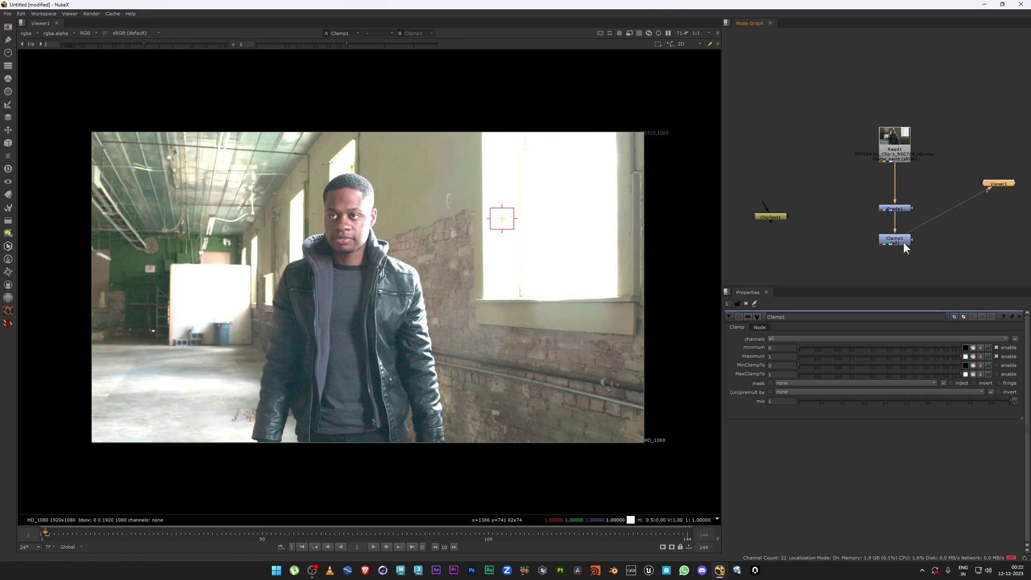
Move the Read, Grade and Clamp nodes higher in the graph, placing Clamp closer beneath Grade.
{"action": "middle_click_drag", "start_coordinate": [914, 251], "coordinate": [901, 243]}
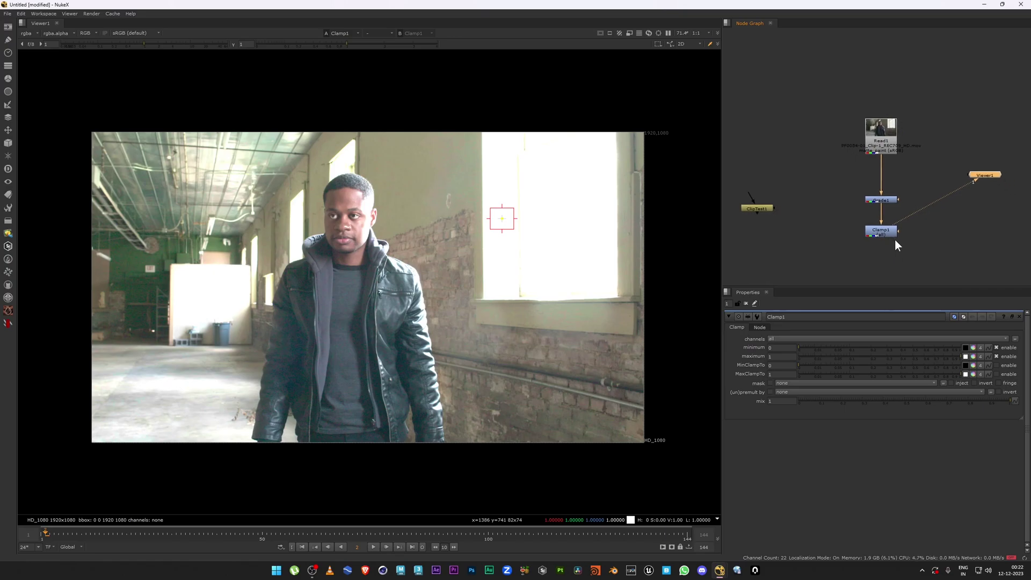
{"action": "left_click_drag", "start_coordinate": [888, 233], "coordinate": [887, 225]}
{"action": "left_click_drag", "start_coordinate": [851, 92], "coordinate": [924, 256]}
{"action": "left_click_drag", "start_coordinate": [881, 224], "coordinate": [878, 192]}
{"action": "left_click", "coordinate": [878, 202]}
{"action": "left_click", "coordinate": [877, 191]}
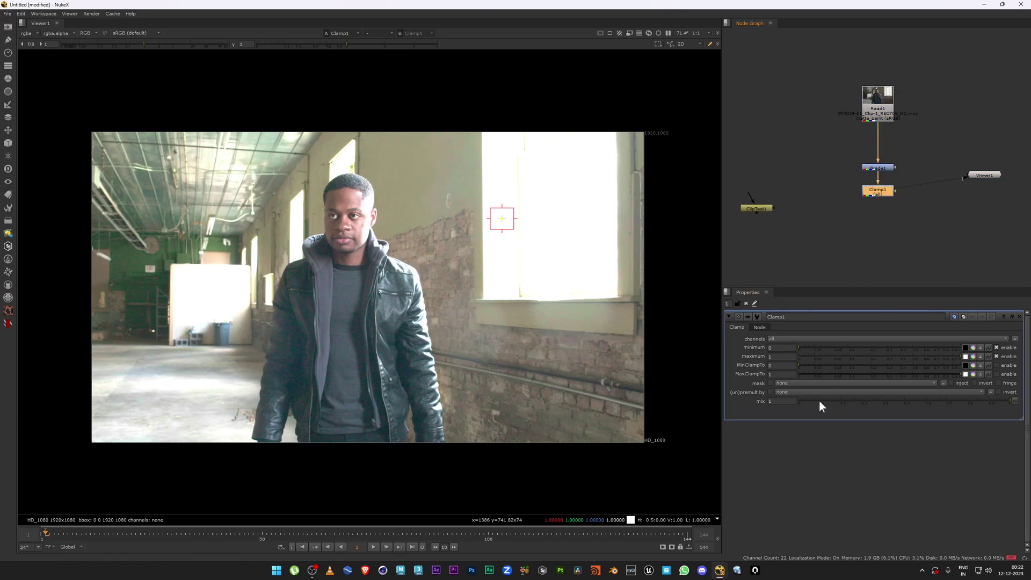
Set the Clamp node's minimum to 0.02.
{"action": "left_click", "coordinate": [786, 348]}
{"action": "mouse_move", "coordinate": [806, 347]}
{"action": "left_mouse_down"}
{"action": "mouse_move", "coordinate": [858, 348]}
{"action": "mouse_move", "coordinate": [800, 353]}
{"action": "left_mouse_up"}
{"action": "left_click_drag", "start_coordinate": [935, 357], "coordinate": [966, 354]}
{"action": "left_click", "coordinate": [784, 357]}
{"action": "left_click", "coordinate": [777, 357]}
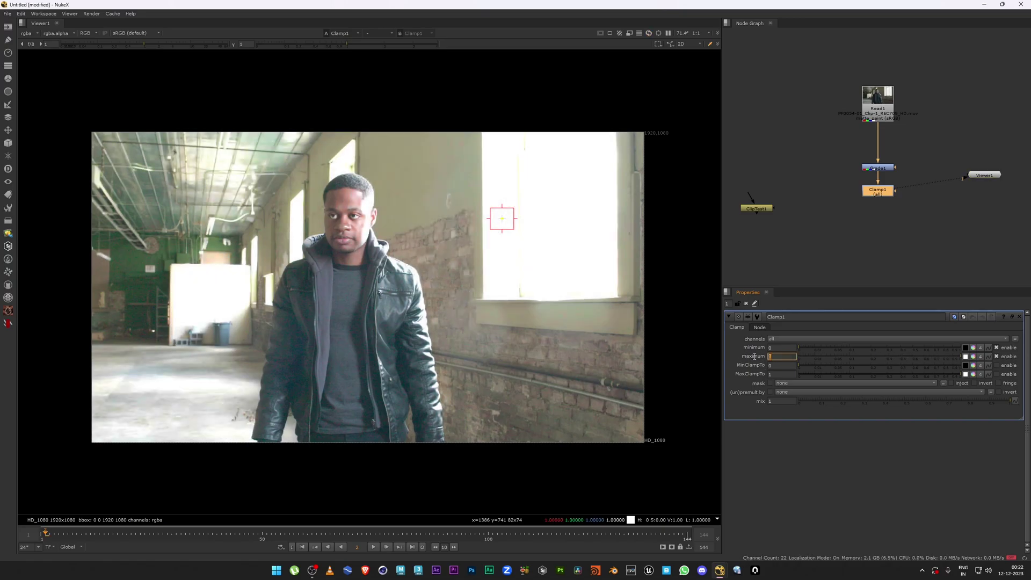
{"action": "left_click", "coordinate": [785, 348]}
Examine the jacket's dark areas up close while switching the Clamp node off and on.
{"action": "left_click", "coordinate": [803, 270]}
{"action": "scroll", "coordinate": [322, 344], "scroll_direction": "up", "scroll_amount": 3}
{"action": "scroll", "coordinate": [349, 344], "scroll_direction": "up", "scroll_amount": 8}
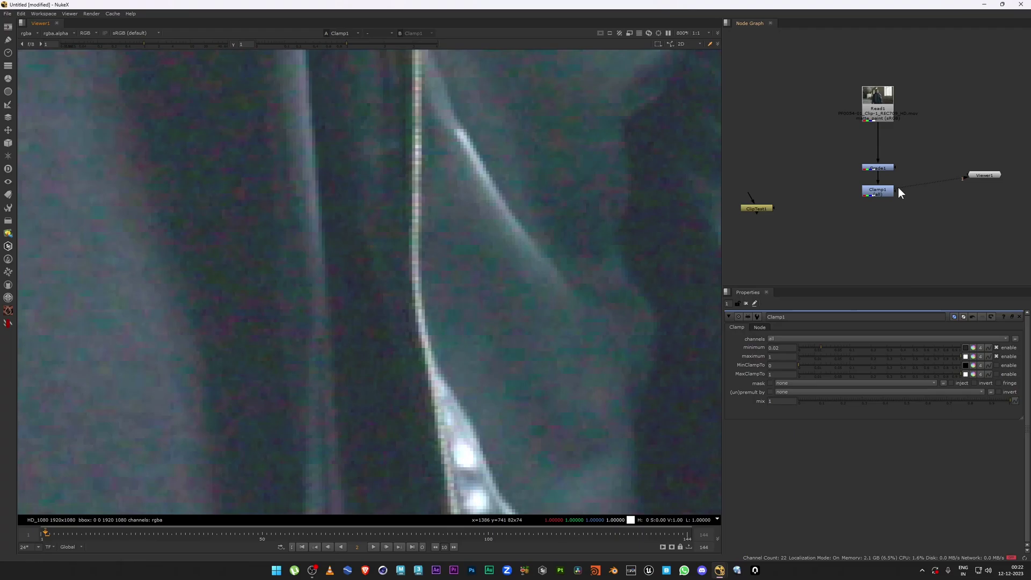
{"action": "left_click", "coordinate": [881, 192]}
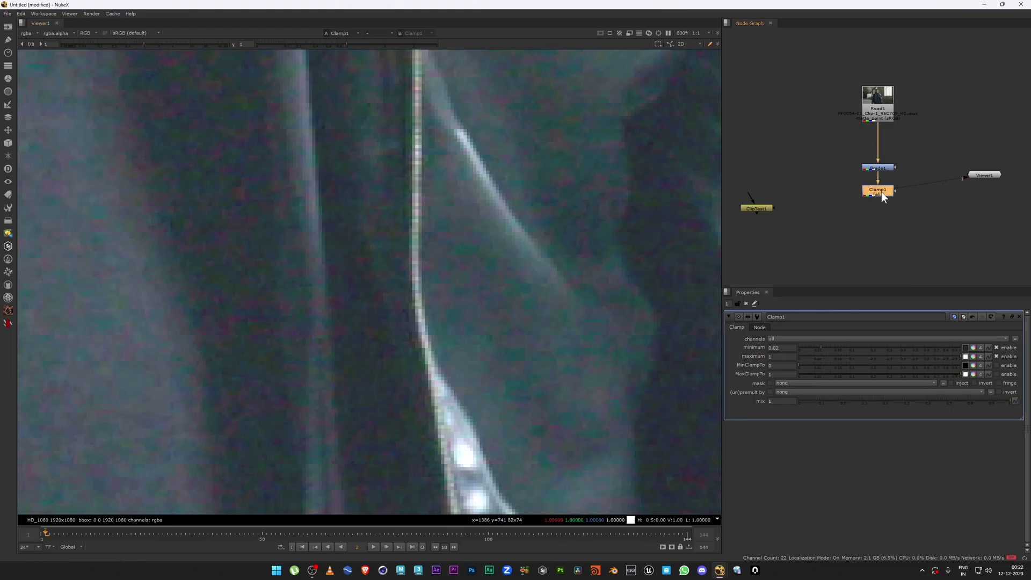
{"action": "scroll", "coordinate": [297, 353], "scroll_direction": "up", "scroll_amount": 4}
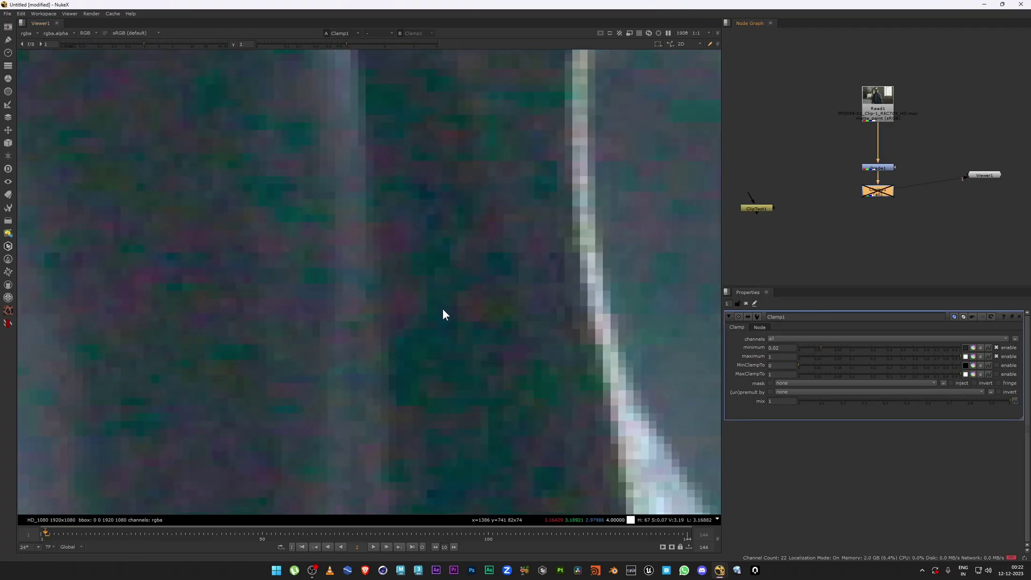
{"action": "scroll", "coordinate": [444, 312], "scroll_direction": "up", "scroll_amount": 3}
{"action": "left_click_drag", "start_coordinate": [426, 294], "coordinate": [449, 332]}
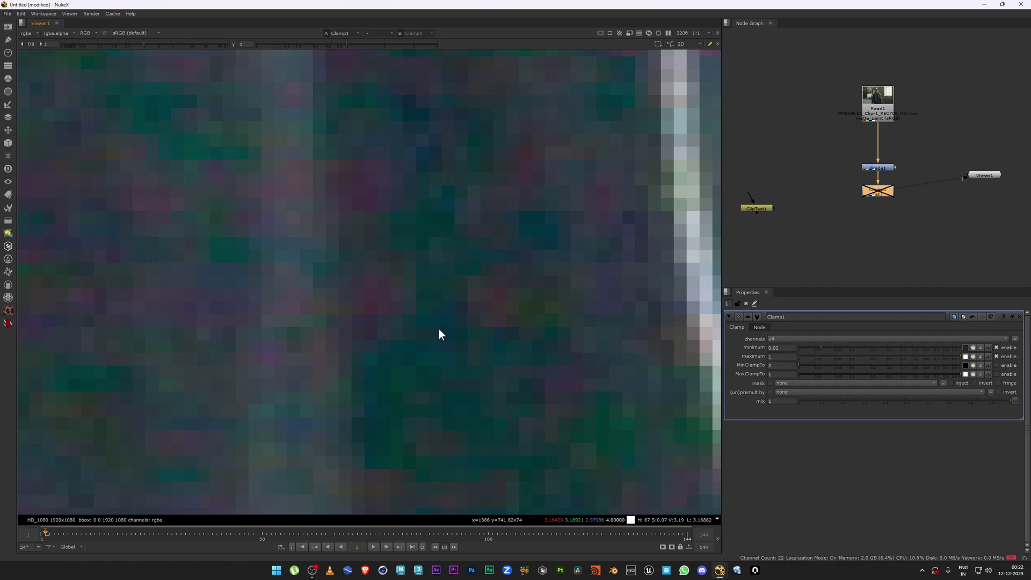
{"action": "key", "text": "d"}
{"action": "scroll", "coordinate": [433, 348], "scroll_direction": "down", "scroll_amount": 10}
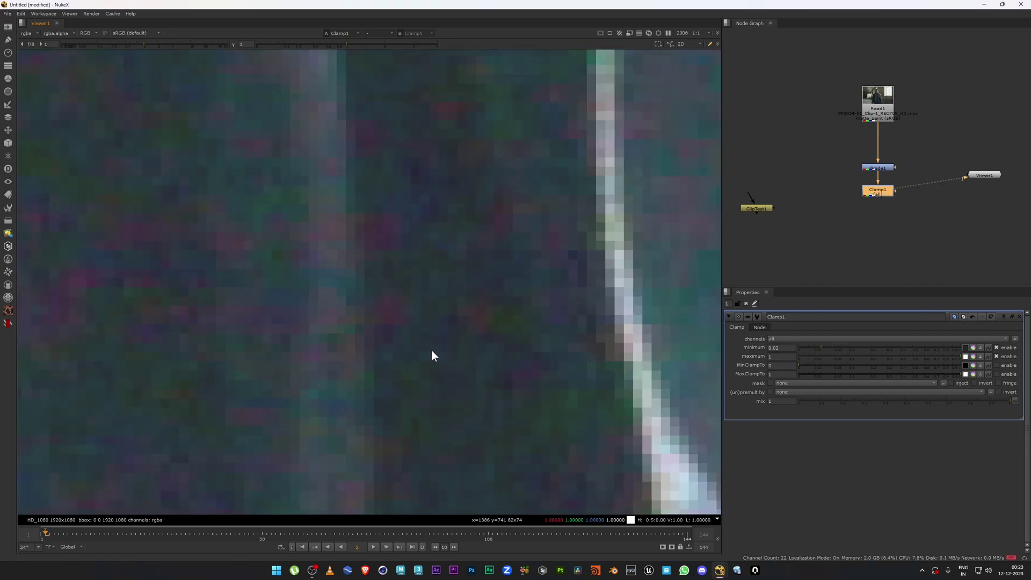
{"action": "key", "text": "d"}
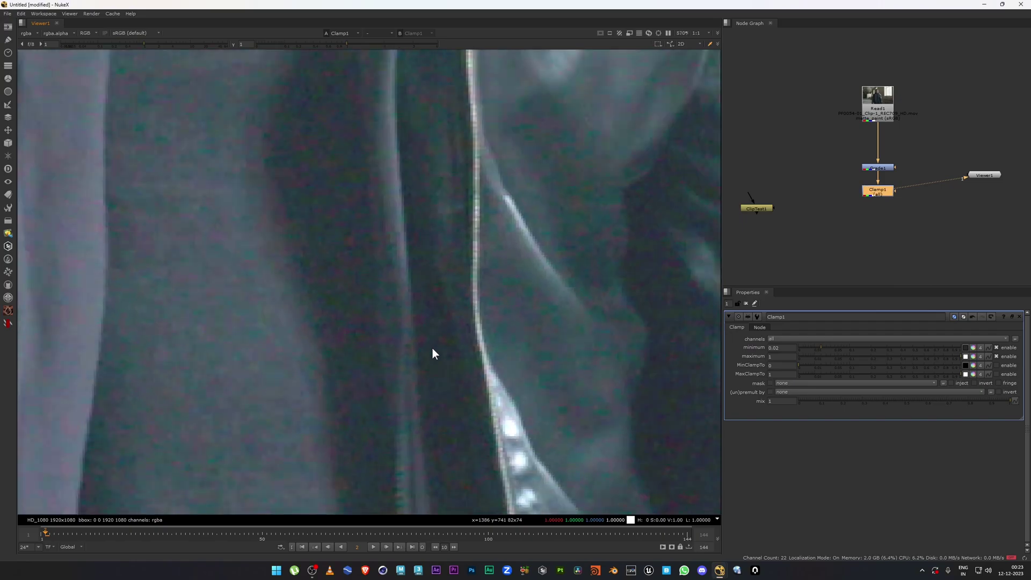
{"action": "scroll", "coordinate": [356, 281], "scroll_direction": "up", "scroll_amount": 5}
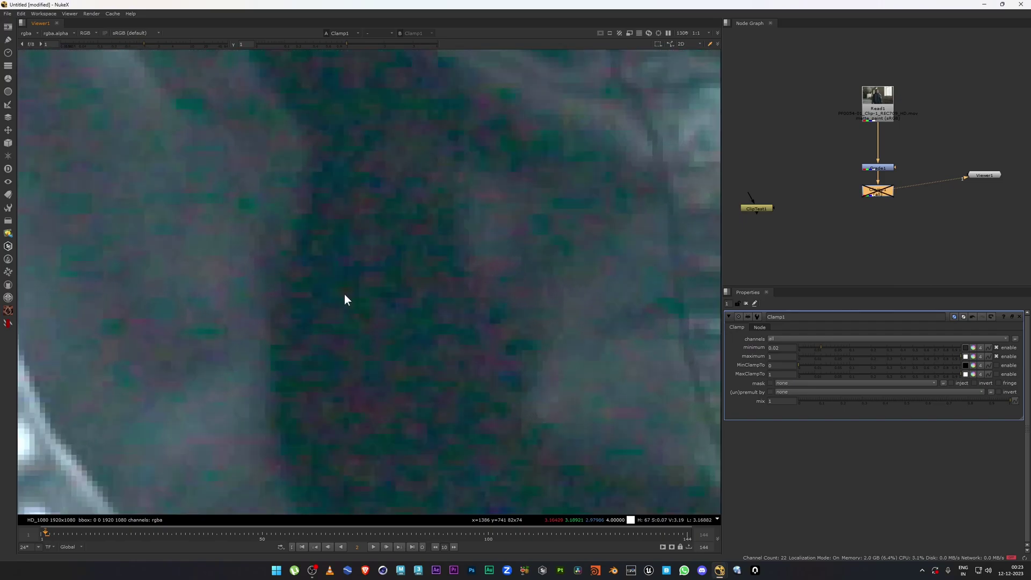
{"action": "scroll", "coordinate": [345, 298], "scroll_direction": "down", "scroll_amount": 10}
{"action": "key", "text": "d"}
{"action": "scroll", "coordinate": [354, 318], "scroll_direction": "down", "scroll_amount": 9}
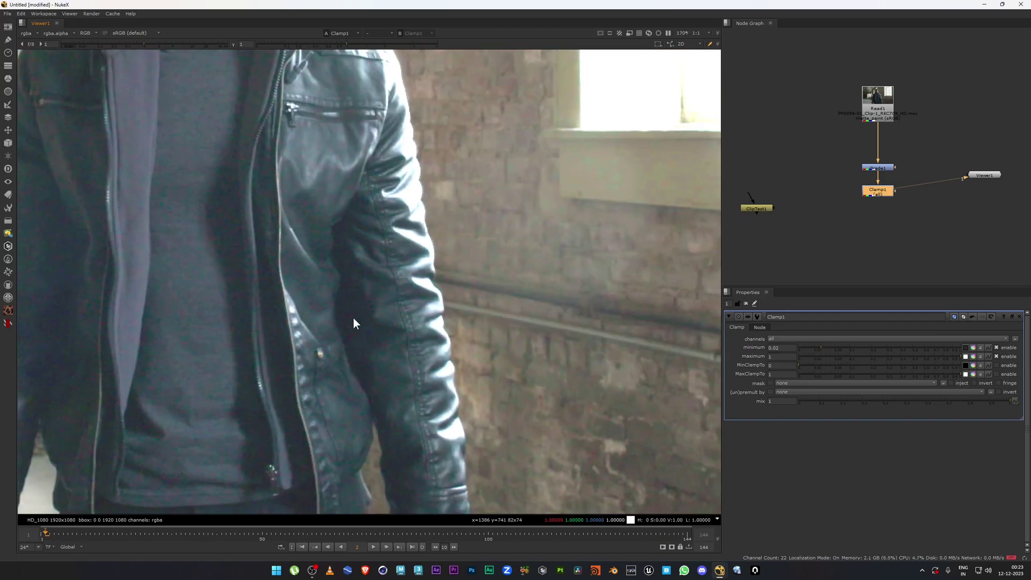
{"action": "key", "text": "d"}
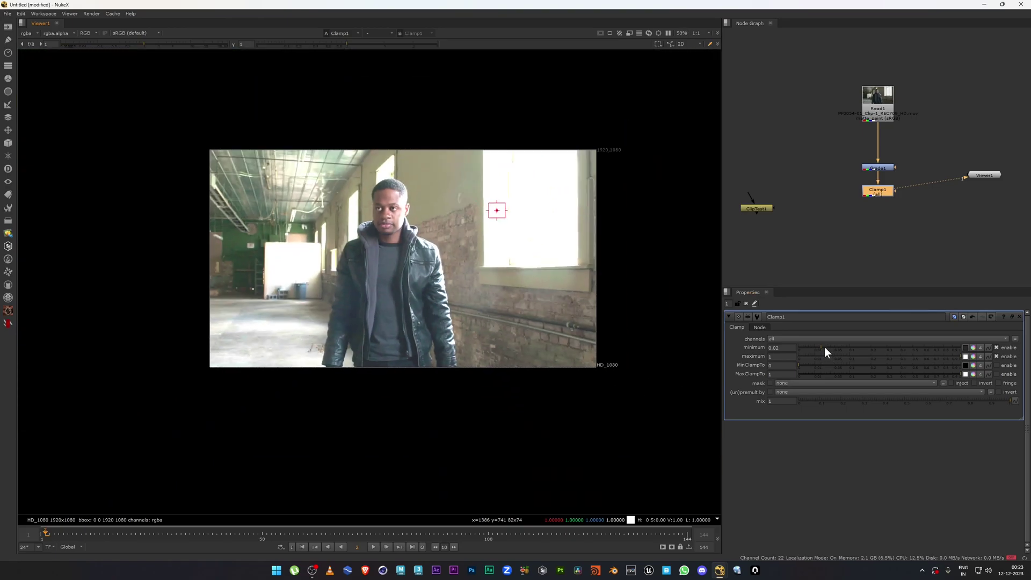
Try other minimum values on the Clamp node with the whole frame in view, and enter 0.02 again.
{"action": "scroll", "coordinate": [468, 308], "scroll_direction": "up", "scroll_amount": 1}
{"action": "middle_click_drag", "start_coordinate": [468, 308], "coordinate": [524, 350]}
{"action": "mouse_move", "coordinate": [826, 348]}
{"action": "left_mouse_down"}
{"action": "mouse_move", "coordinate": [966, 348]}
{"action": "mouse_move", "coordinate": [802, 345]}
{"action": "mouse_move", "coordinate": [820, 347]}
{"action": "left_mouse_up"}
{"action": "left_click", "coordinate": [787, 348]}
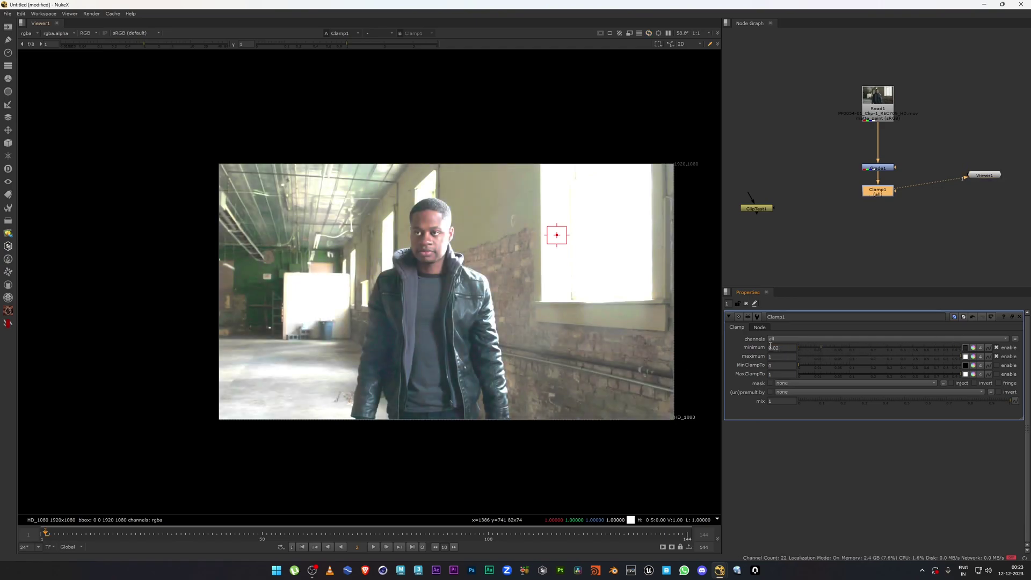
{"action": "left_click_drag", "start_coordinate": [819, 347], "coordinate": [815, 347]}
{"action": "left_click", "coordinate": [788, 348]}
{"action": "double_click", "coordinate": [788, 348]}
{"action": "type", "text": "0.02"}
{"action": "key", "text": "Return"}
Lower the Clamp node's maximum to 0.265 and inspect the bright window area.
{"action": "left_click_drag", "start_coordinate": [942, 356], "coordinate": [888, 359]}
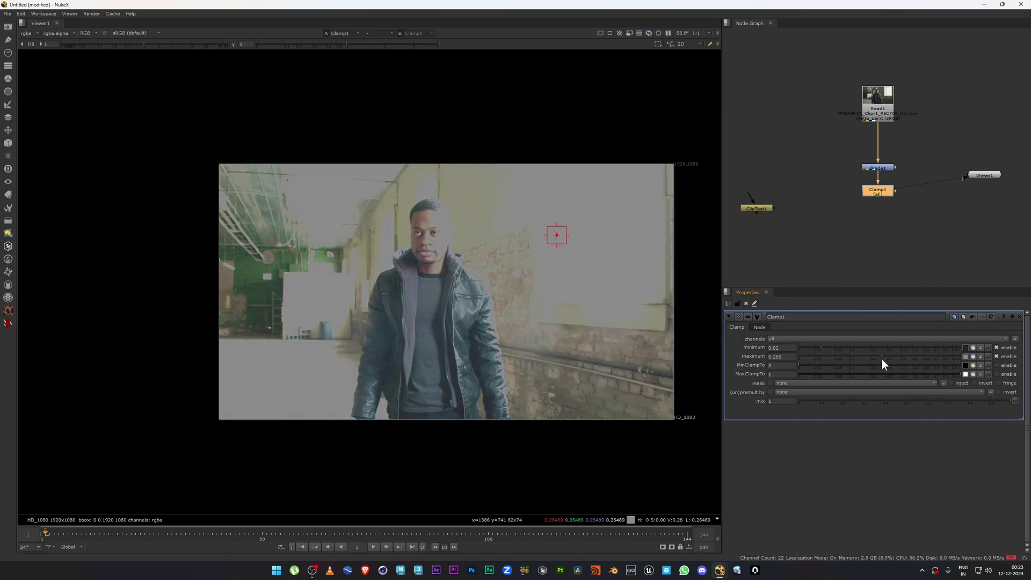
{"action": "left_click_drag", "start_coordinate": [511, 149], "coordinate": [675, 333]}
Split the Clamp maximum into separate channel values and set all four channels to 1.
{"action": "left_click", "coordinate": [973, 357]}
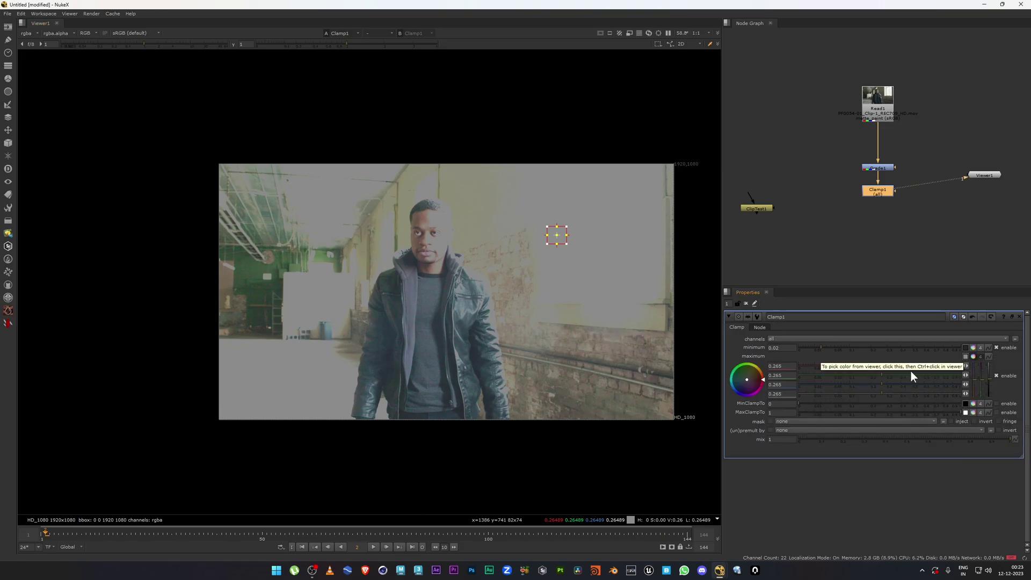
{"action": "mouse_move", "coordinate": [882, 366]}
{"action": "left_mouse_down"}
{"action": "mouse_move", "coordinate": [918, 367]}
{"action": "mouse_move", "coordinate": [831, 375]}
{"action": "mouse_move", "coordinate": [965, 374]}
{"action": "mouse_move", "coordinate": [967, 359]}
{"action": "left_mouse_up"}
{"action": "left_click", "coordinate": [891, 383], "text": "ctrl"}
{"action": "left_click", "coordinate": [899, 393], "text": "ctrl"}
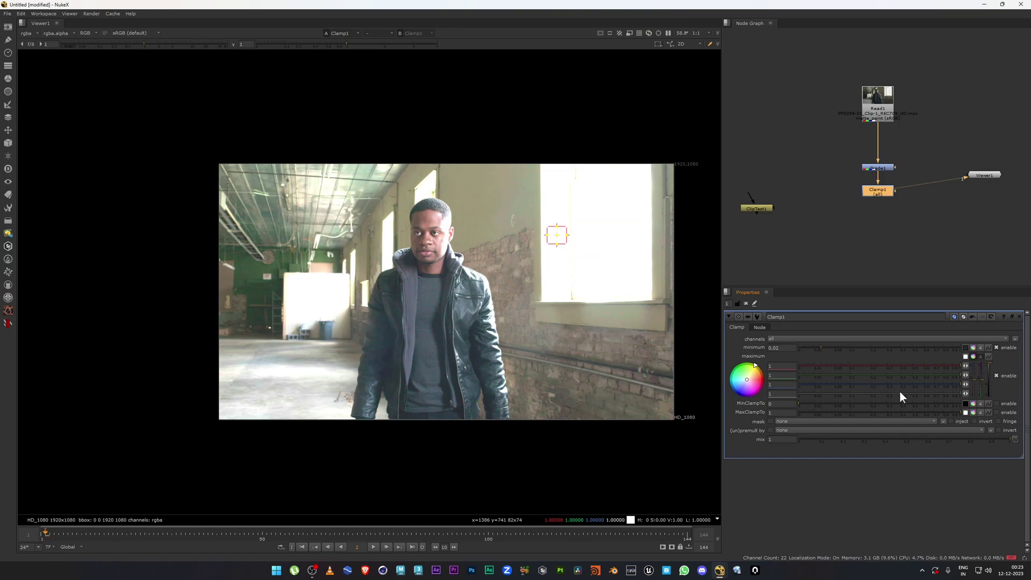
Merge the Clamp maximum back into a single value of 1 and set the minimum to 0.
{"action": "left_click", "coordinate": [973, 357]}
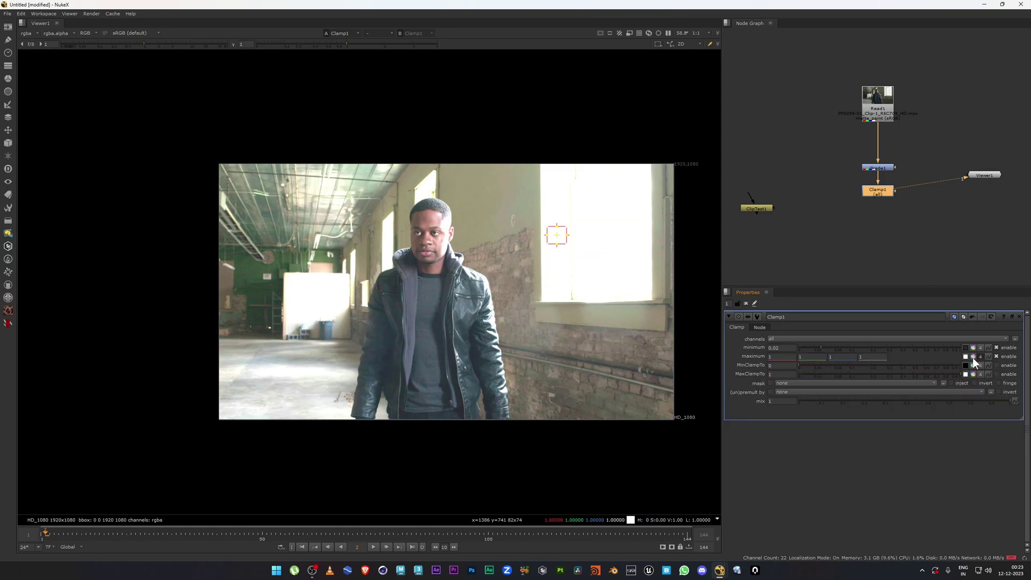
{"action": "left_click", "coordinate": [979, 357]}
{"action": "left_click_drag", "start_coordinate": [928, 356], "coordinate": [960, 359]}
{"action": "left_click", "coordinate": [781, 357]}
{"action": "left_click_drag", "start_coordinate": [820, 347], "coordinate": [792, 352]}
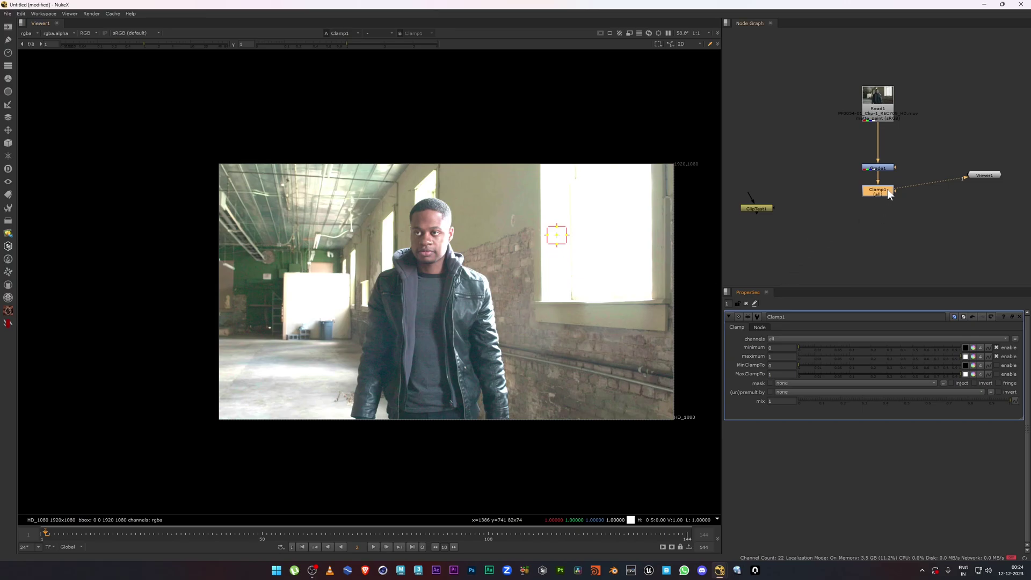
Move the Clamp node slightly farther below the Grade node.
{"action": "left_click_drag", "start_coordinate": [887, 189], "coordinate": [888, 198]}
{"action": "middle_click_drag", "start_coordinate": [868, 256], "coordinate": [869, 236]}
Enable the Clamp node's MinClampTo and MaxClampTo options.
{"action": "left_click", "coordinate": [776, 374]}
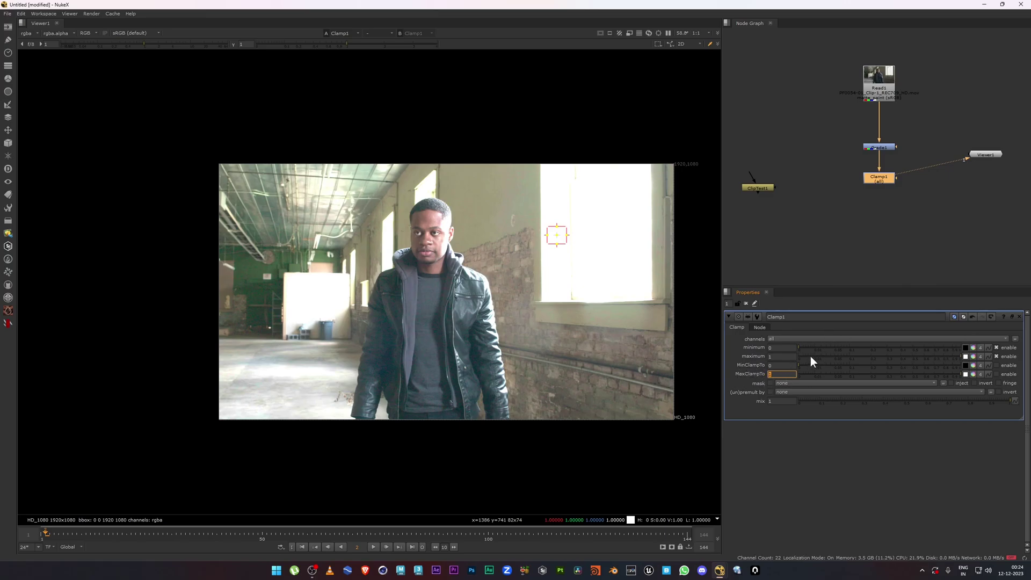
{"action": "scroll", "coordinate": [536, 350], "scroll_direction": "up", "scroll_amount": 2}
{"action": "middle_click_drag", "start_coordinate": [495, 356], "coordinate": [488, 360]}
{"action": "middle_click_drag", "start_coordinate": [625, 361], "coordinate": [623, 367]}
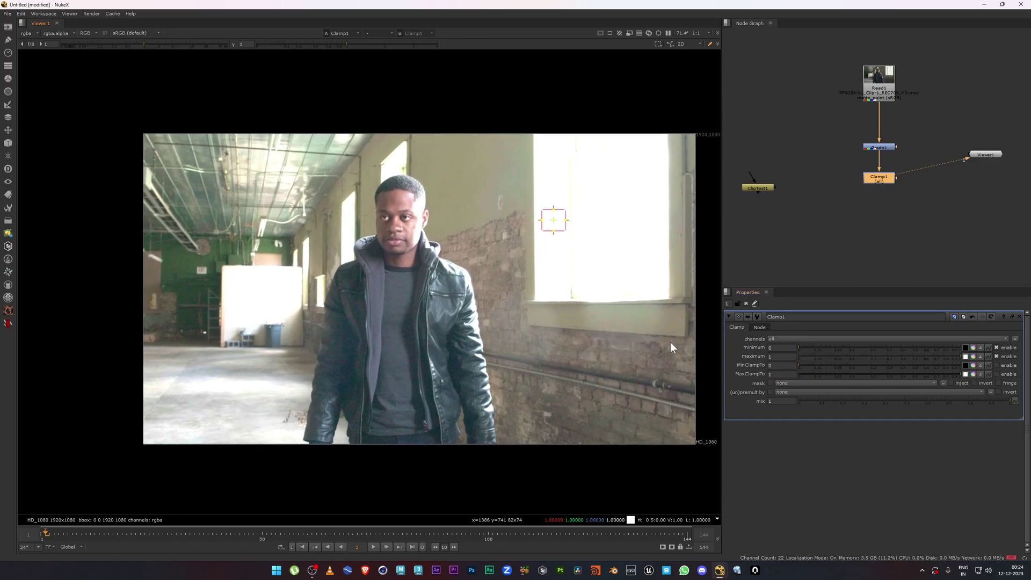
{"action": "left_click", "coordinate": [775, 348]}
{"action": "left_click", "coordinate": [997, 366]}
{"action": "middle_click_drag", "start_coordinate": [556, 370], "coordinate": [568, 371]}
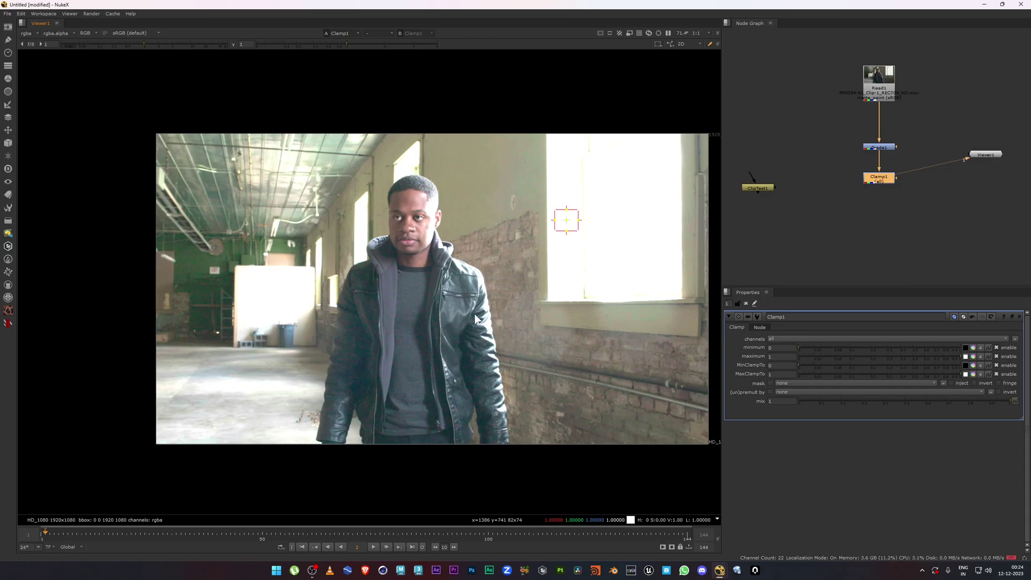
Try different MinClampTo and MaxClampTo values while toggling the maximum limit, and return MinClampTo to 0.
{"action": "left_click", "coordinate": [997, 354]}
{"action": "mouse_move", "coordinate": [800, 364]}
{"action": "left_mouse_down"}
{"action": "mouse_move", "coordinate": [870, 366]}
{"action": "mouse_move", "coordinate": [843, 365]}
{"action": "left_mouse_up"}
{"action": "left_click_drag", "start_coordinate": [960, 374], "coordinate": [872, 375]}
{"action": "left_click", "coordinate": [828, 364], "text": "ctrl"}
{"action": "left_click", "coordinate": [834, 373], "text": "ctrl"}
{"action": "left_click", "coordinate": [996, 356]}
{"action": "left_click_drag", "start_coordinate": [806, 364], "coordinate": [791, 381]}
Split MinClampTo into separate channels and make it orange with red at 1 and green at 0.275.
{"action": "left_click", "coordinate": [974, 365]}
{"action": "left_click_drag", "start_coordinate": [832, 375], "coordinate": [960, 379]}
{"action": "left_click_drag", "start_coordinate": [820, 385], "coordinate": [883, 385]}
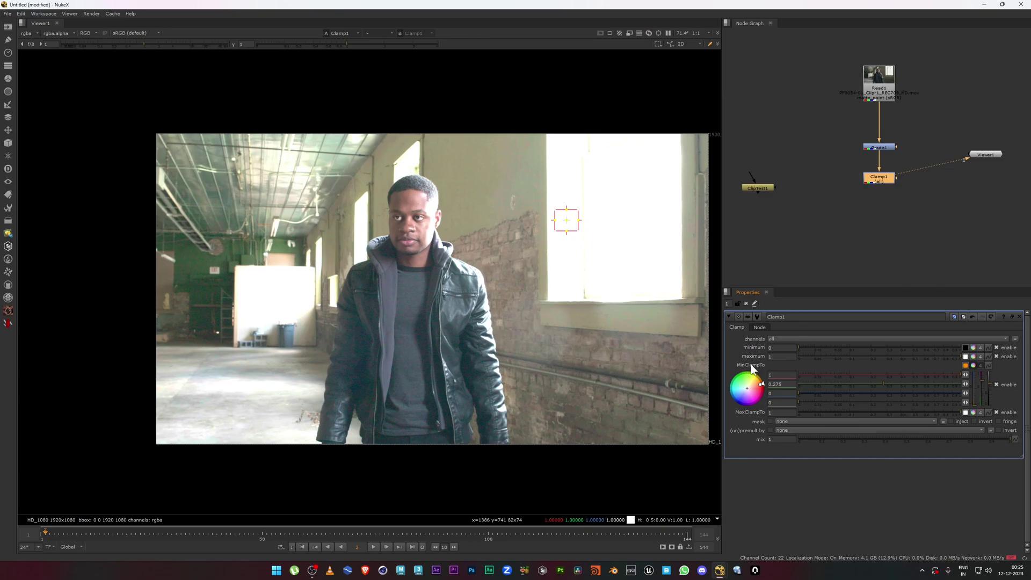
{"action": "left_click", "coordinate": [974, 365]}
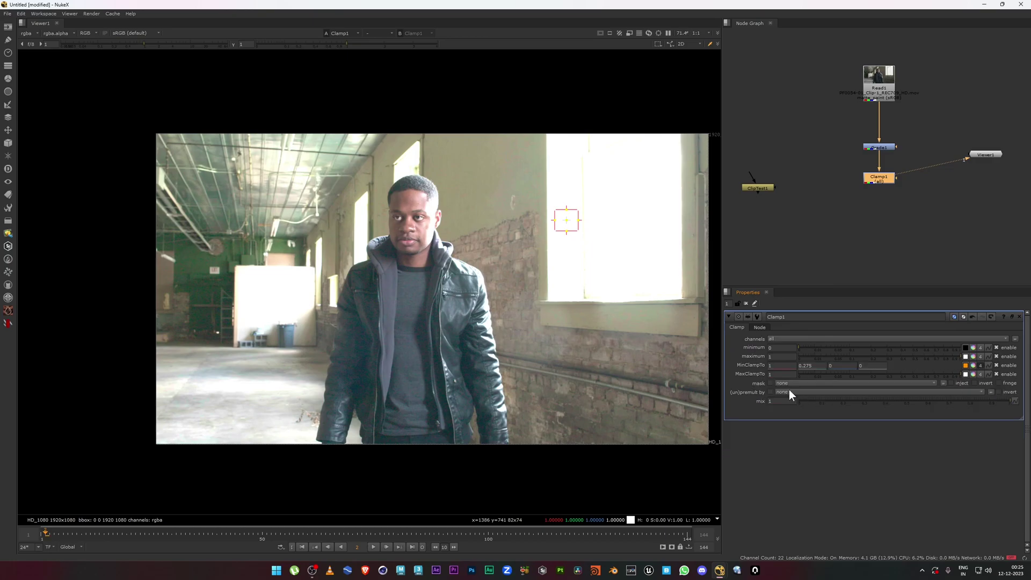
Try a light blue MaxClampTo with red 0.022 and green 0.615, and collapse MinClampTo and MaxClampTo to single values.
{"action": "left_click", "coordinate": [973, 375]}
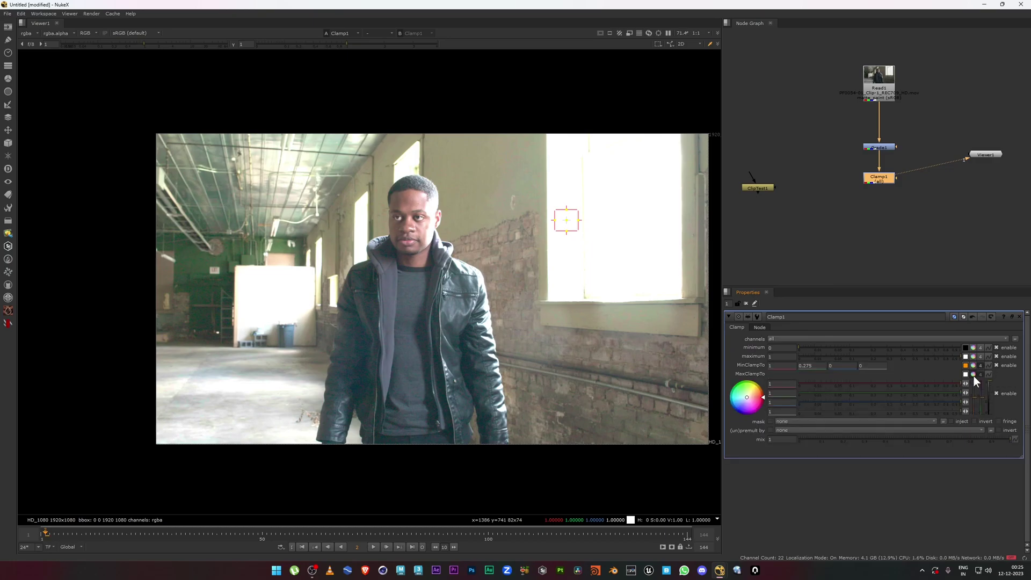
{"action": "mouse_move", "coordinate": [833, 394]}
{"action": "left_mouse_down"}
{"action": "mouse_move", "coordinate": [926, 392]}
{"action": "mouse_move", "coordinate": [822, 384]}
{"action": "left_mouse_up"}
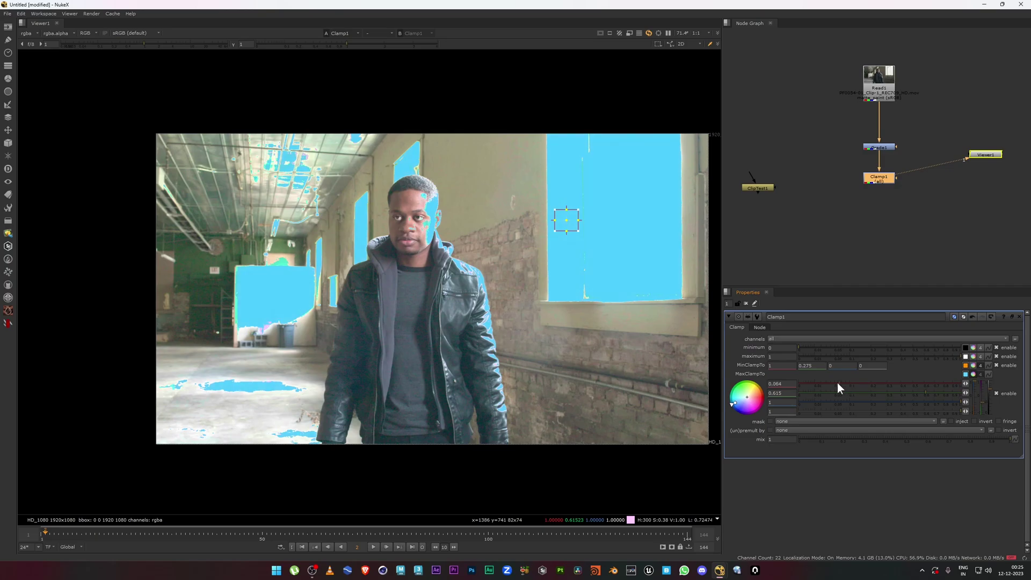
{"action": "left_click", "coordinate": [974, 375]}
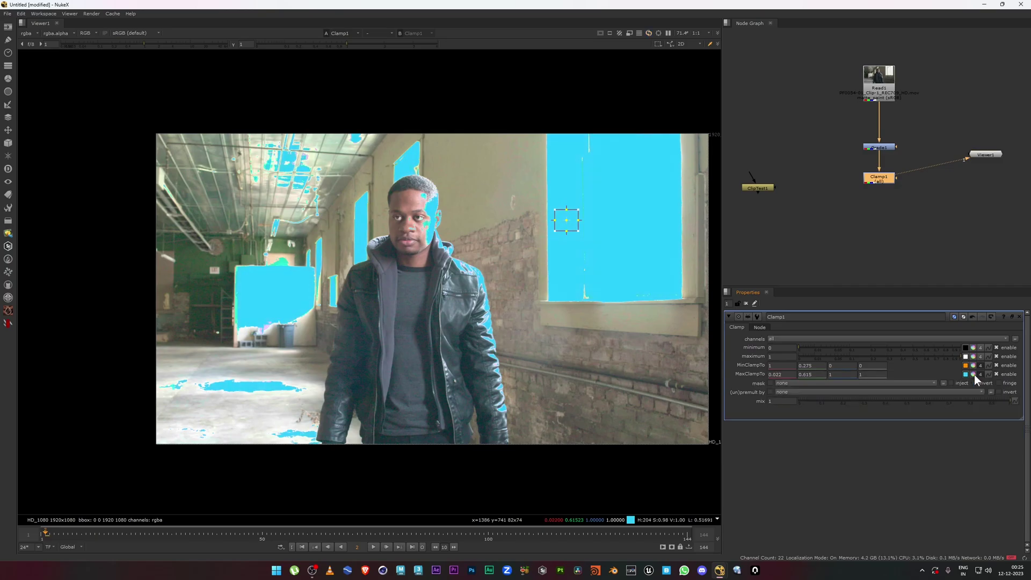
{"action": "left_click", "coordinate": [980, 374]}
{"action": "left_click", "coordinate": [981, 366]}
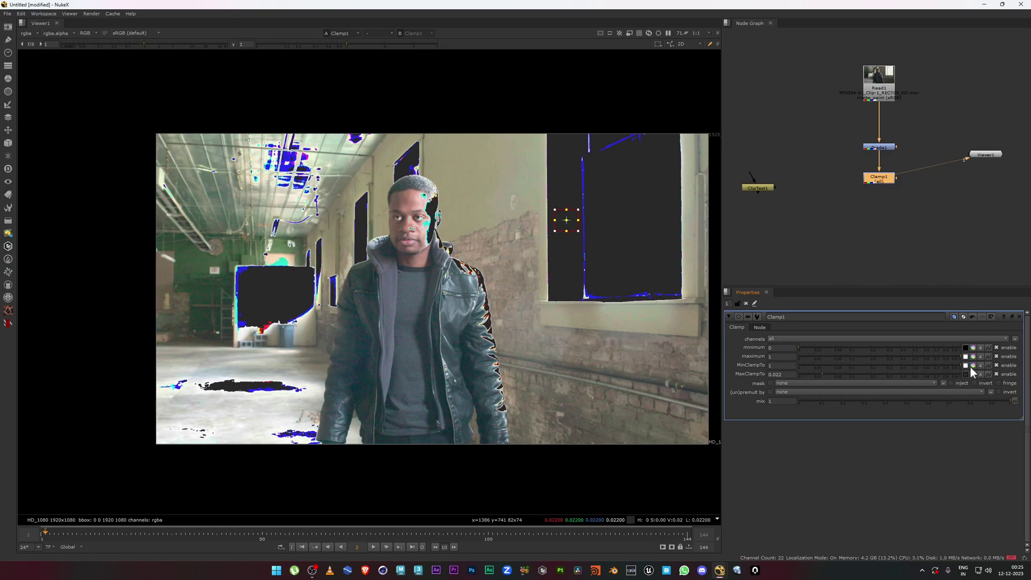
Make MinClampTo orange with red at 1, green at 0.23 and blue at 0.
{"action": "left_click", "coordinate": [972, 366]}
{"action": "left_click", "coordinate": [926, 374]}
{"action": "left_click_drag", "start_coordinate": [923, 383], "coordinate": [962, 375]}
{"action": "left_click_drag", "start_coordinate": [889, 382], "coordinate": [876, 382]}
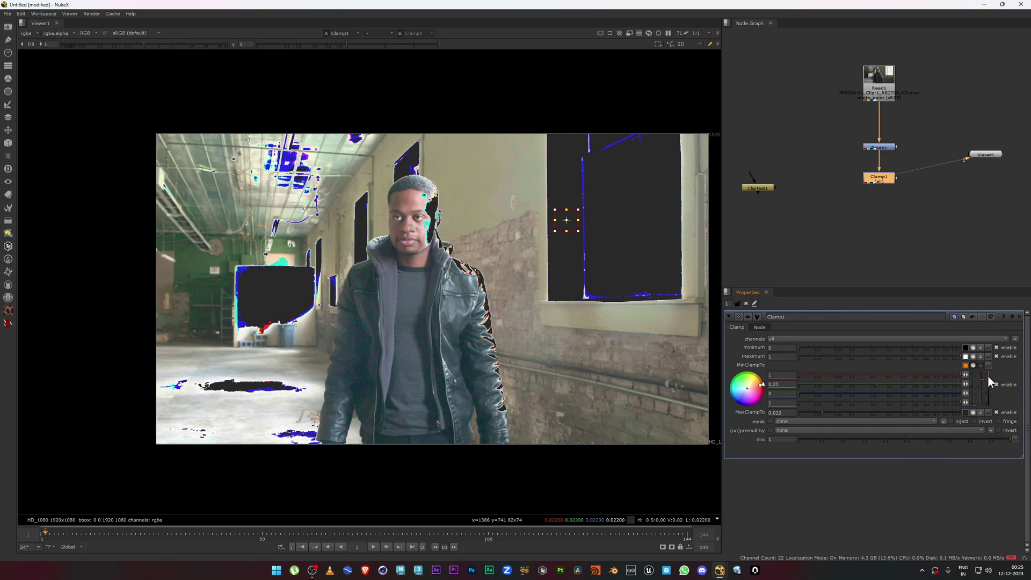
Split MaxClampTo into separate channels and make it yellow-green with red at 0.365 and green at 0.59, and collapse both colour wheels.
{"action": "left_click", "coordinate": [979, 413]}
{"action": "left_click_drag", "start_coordinate": [898, 421], "coordinate": [923, 431]}
{"action": "left_click", "coordinate": [897, 422]}
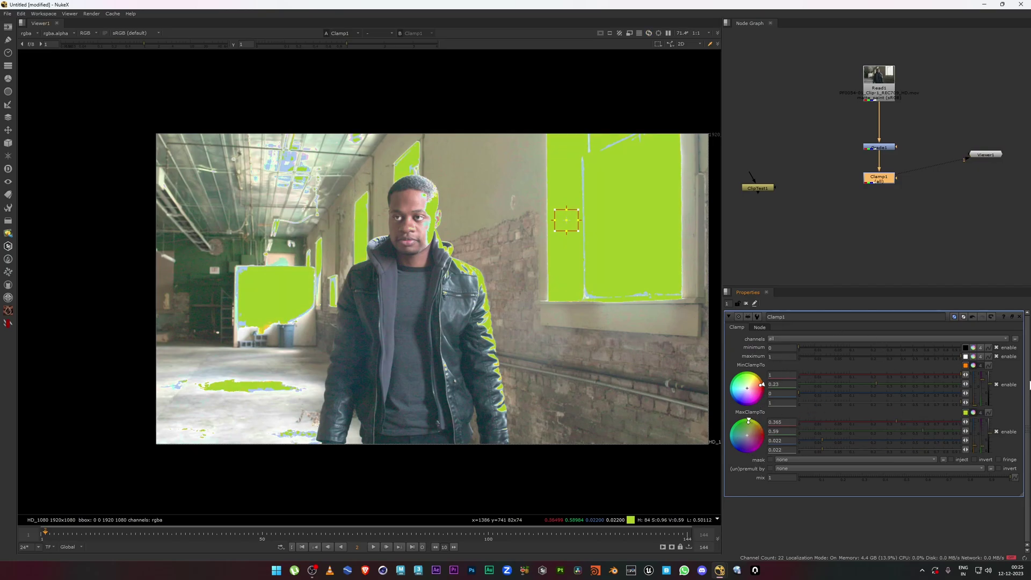
{"action": "left_click", "coordinate": [973, 365]}
{"action": "left_click", "coordinate": [972, 374]}
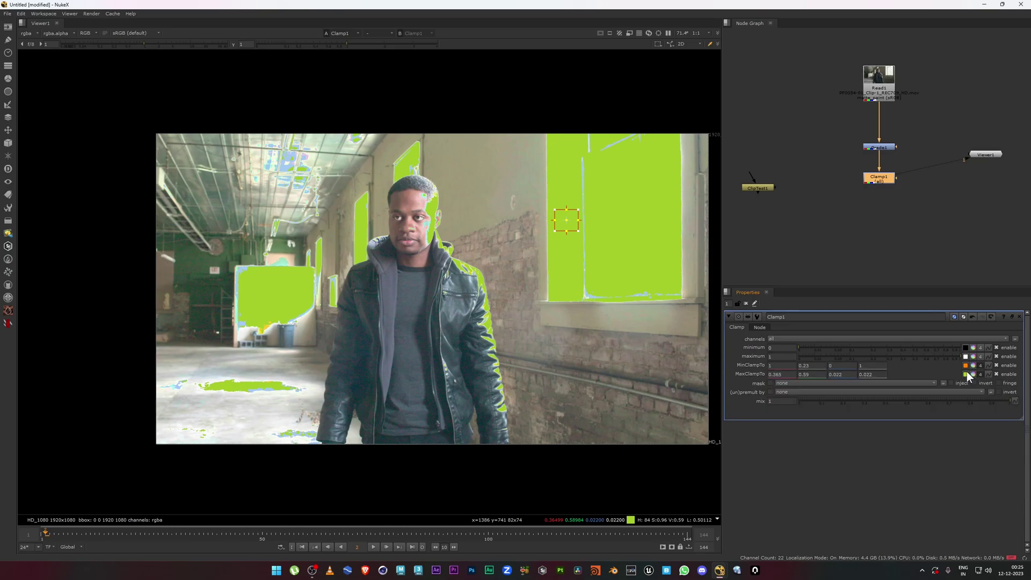
Raise the clamp minimum to 0.06 and lower the maximum to 0.76.
{"action": "left_click_drag", "start_coordinate": [798, 351], "coordinate": [830, 348]}
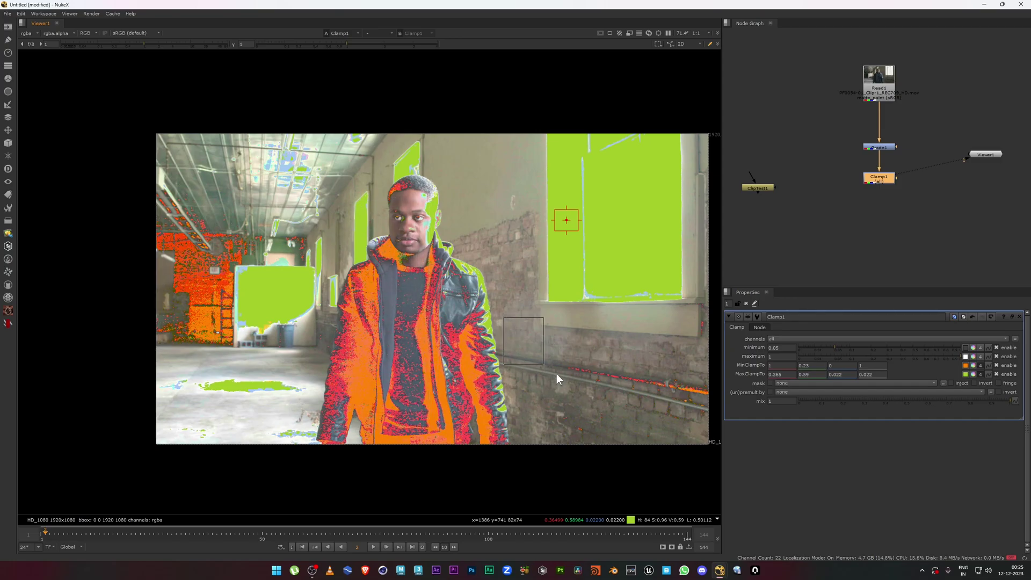
{"action": "mouse_move", "coordinate": [835, 347]}
{"action": "left_mouse_down"}
{"action": "mouse_move", "coordinate": [850, 347]}
{"action": "mouse_move", "coordinate": [838, 347]}
{"action": "left_mouse_up"}
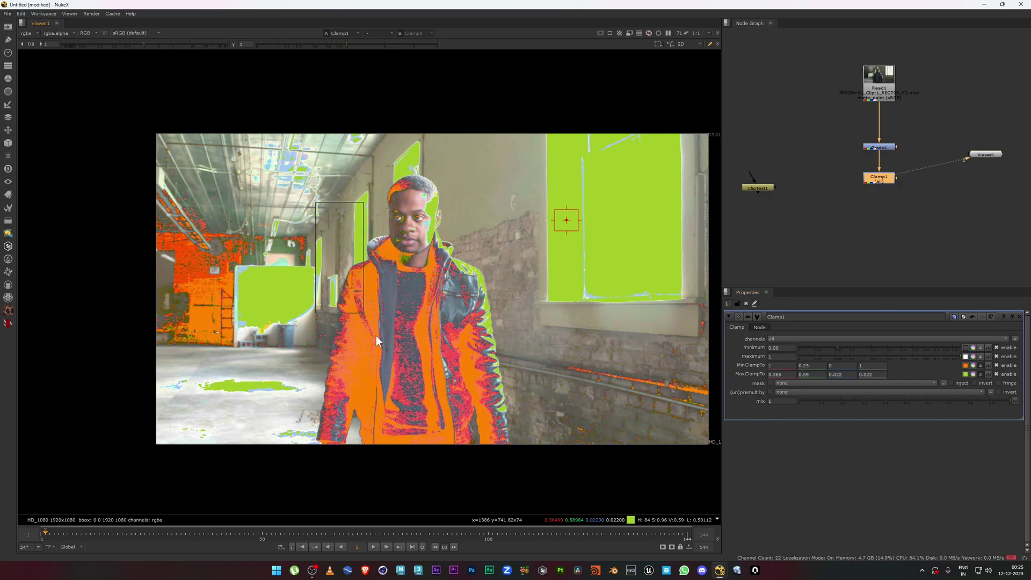
{"action": "left_click_drag", "start_coordinate": [955, 356], "coordinate": [924, 357]}
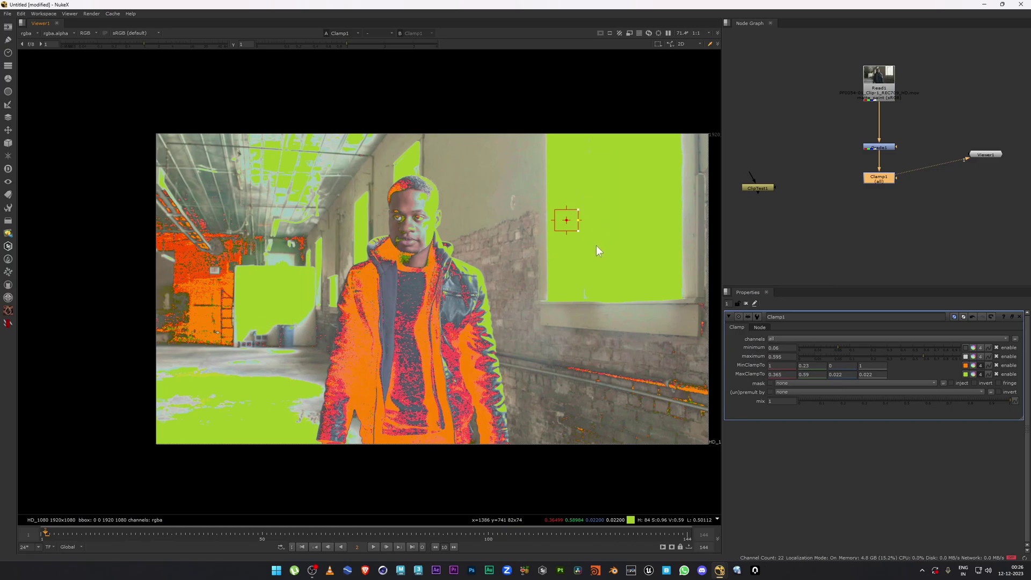
{"action": "mouse_move", "coordinate": [920, 357]}
{"action": "left_mouse_down"}
{"action": "mouse_move", "coordinate": [861, 359]}
{"action": "mouse_move", "coordinate": [965, 359]}
{"action": "mouse_move", "coordinate": [939, 359]}
{"action": "left_mouse_up"}
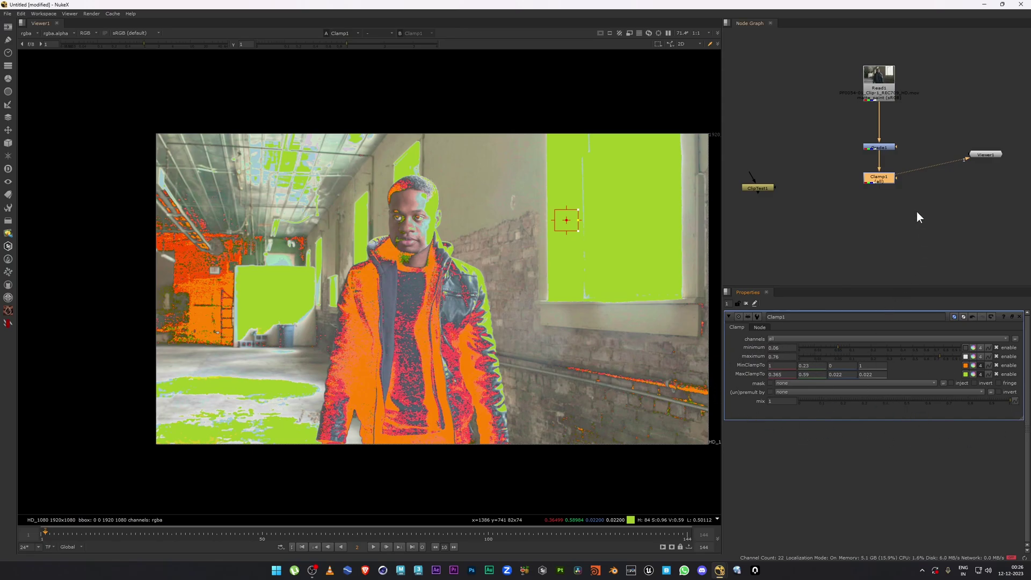
Nudge the Clamp node slightly upward and set its mask to the rgba.blue channel.
{"action": "left_click_drag", "start_coordinate": [885, 178], "coordinate": [885, 176]}
{"action": "left_click", "coordinate": [791, 385]}
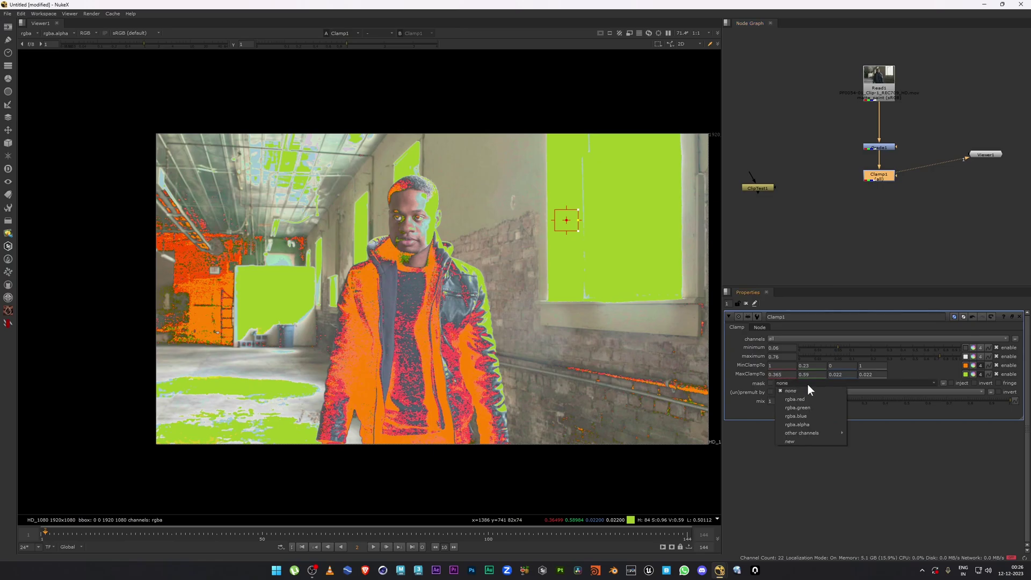
{"action": "left_click", "coordinate": [814, 415]}
Inspect the masked clamp result in the red, green and blue channels one after another.
{"action": "middle_click_drag", "start_coordinate": [468, 254], "coordinate": [482, 247]}
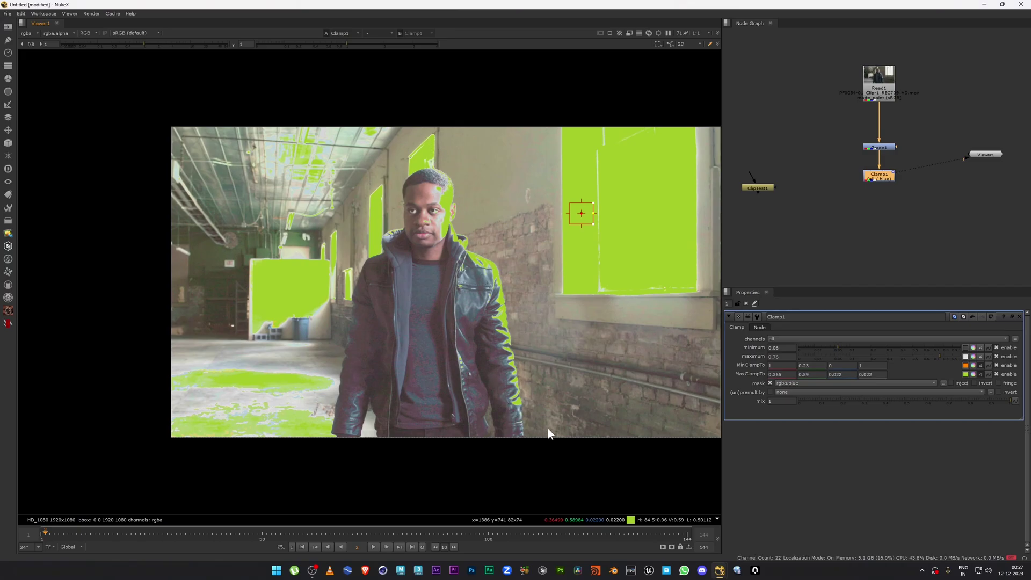
{"action": "middle_click_drag", "start_coordinate": [526, 243], "coordinate": [507, 234]}
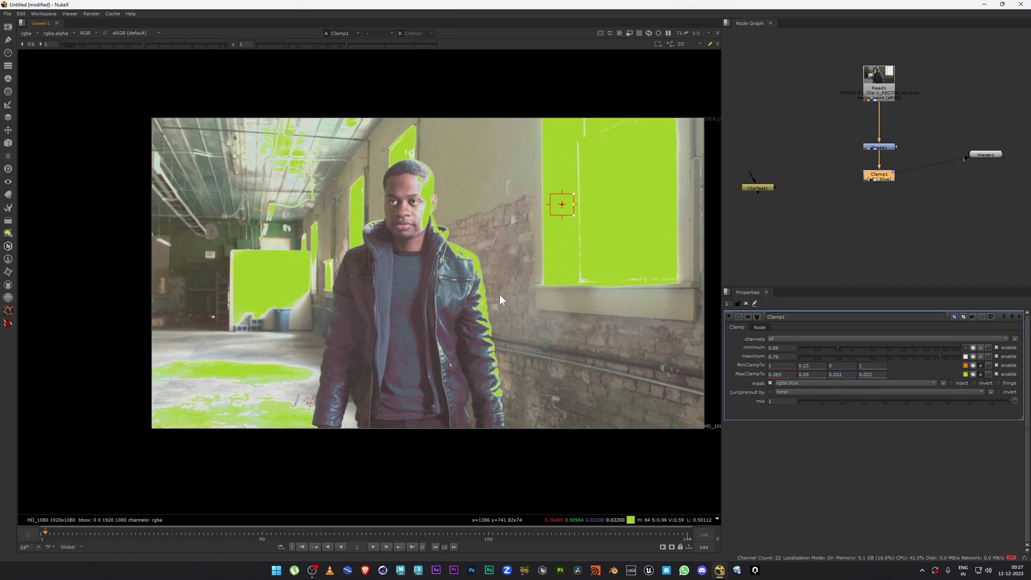
{"action": "middle_click_drag", "start_coordinate": [357, 329], "coordinate": [378, 326]}
{"action": "key", "text": "r"}
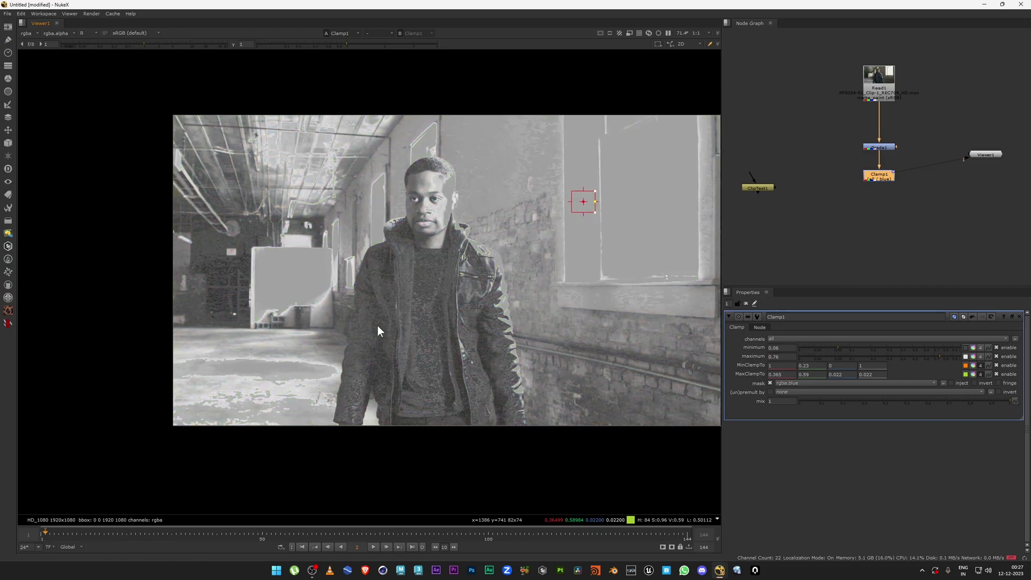
{"action": "key", "text": "g"}
{"action": "key", "text": "b"}
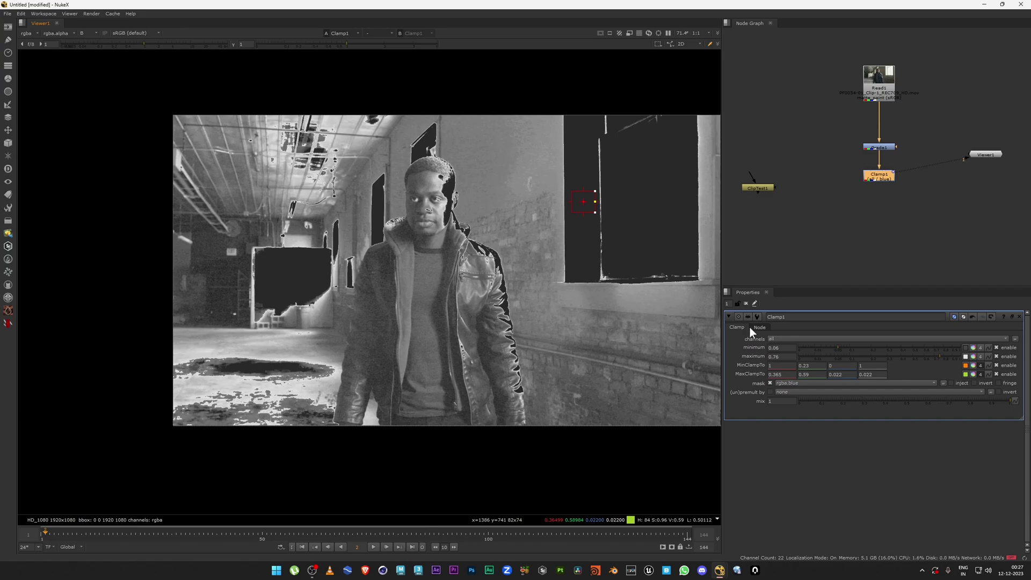
Toggle MaxClampTo to compare its effect on the blue channel, and leave it disabled.
{"action": "left_click", "coordinate": [996, 374]}
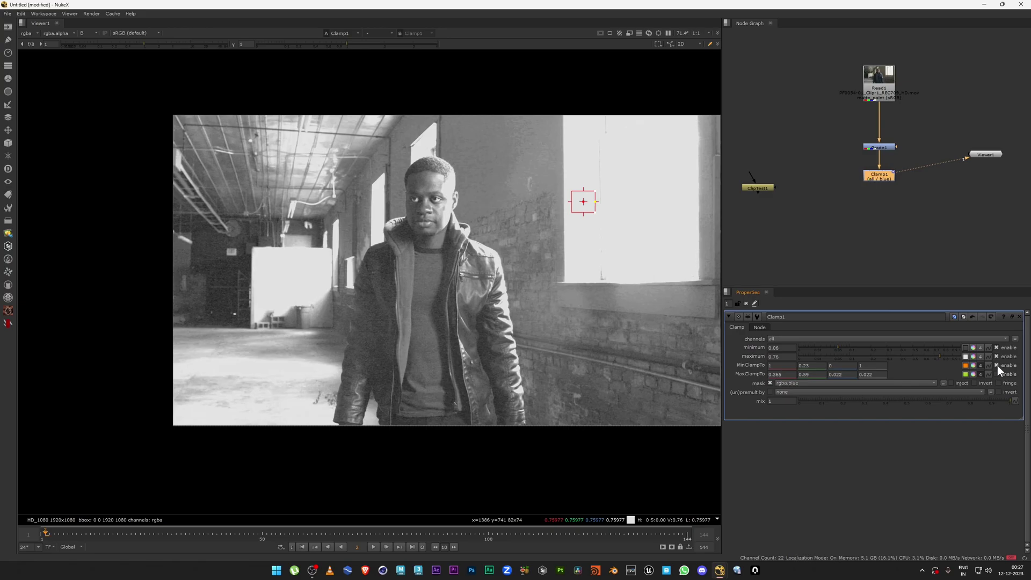
{"action": "left_click", "coordinate": [997, 375]}
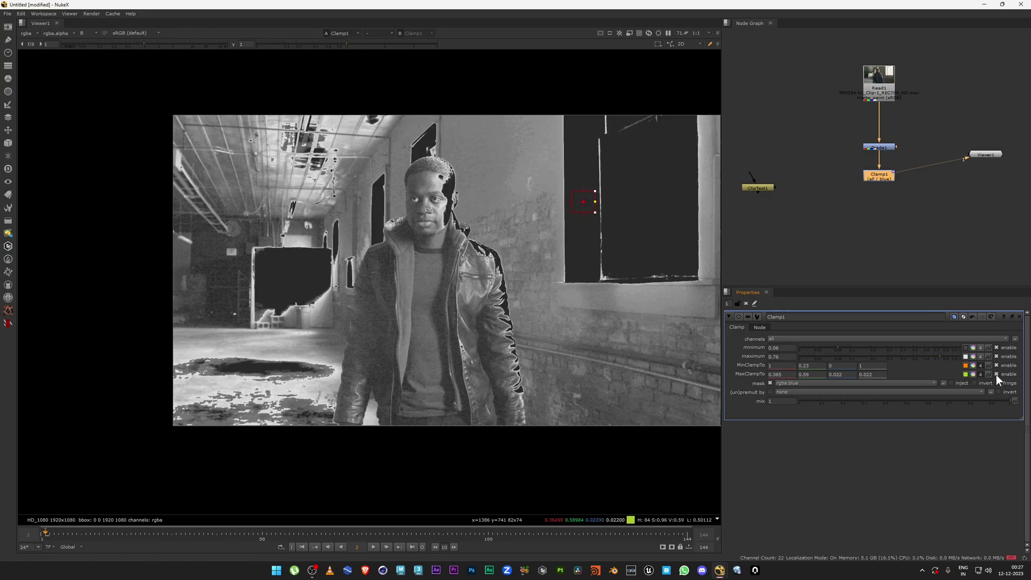
{"action": "left_click", "coordinate": [996, 374]}
{"action": "left_click", "coordinate": [997, 374]}
{"action": "left_click", "coordinate": [996, 374]}
Enable the mask's inject option and try the fringe option on and off.
{"action": "left_click", "coordinate": [951, 383]}
{"action": "left_click", "coordinate": [954, 382]}
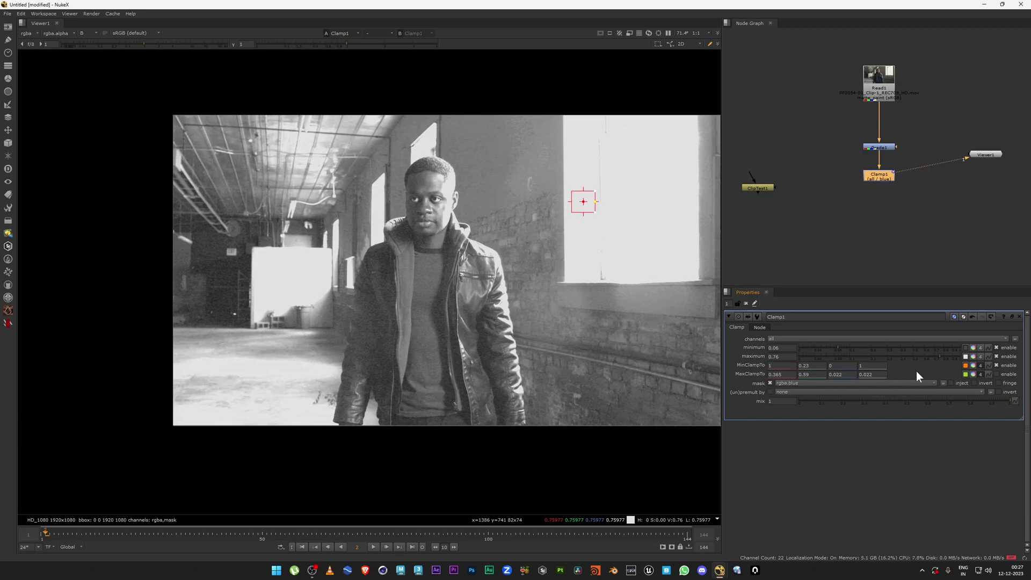
{"action": "left_click", "coordinate": [999, 384]}
{"action": "left_click", "coordinate": [1000, 383]}
{"action": "left_click", "coordinate": [1007, 383]}
{"action": "left_click", "coordinate": [1007, 383]}
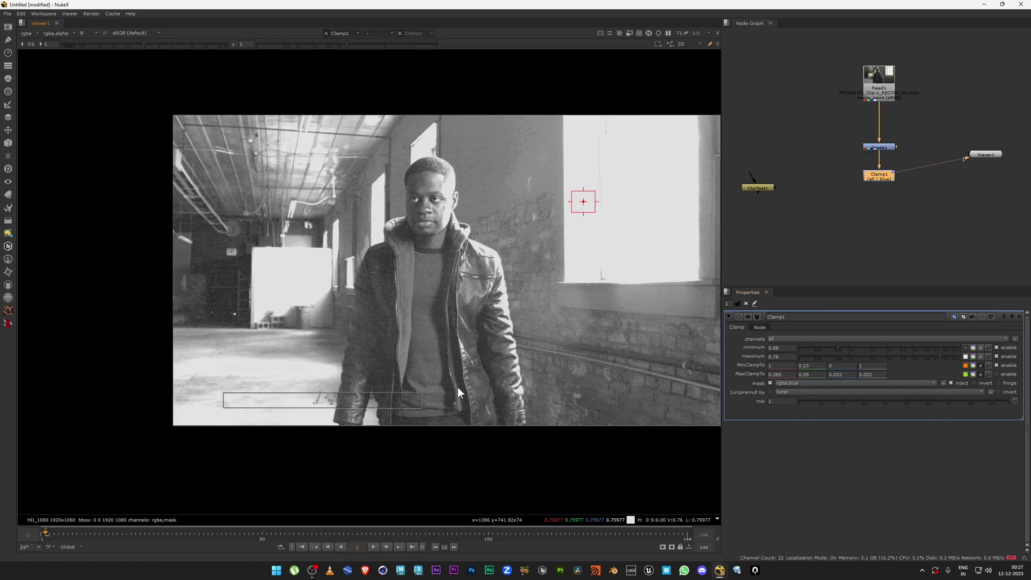
Test the fringe option together with MaxClampTo, and return both to disabled.
{"action": "left_click", "coordinate": [999, 383]}
{"action": "left_click", "coordinate": [998, 382]}
{"action": "left_click", "coordinate": [999, 382]}
{"action": "left_click", "coordinate": [999, 383]}
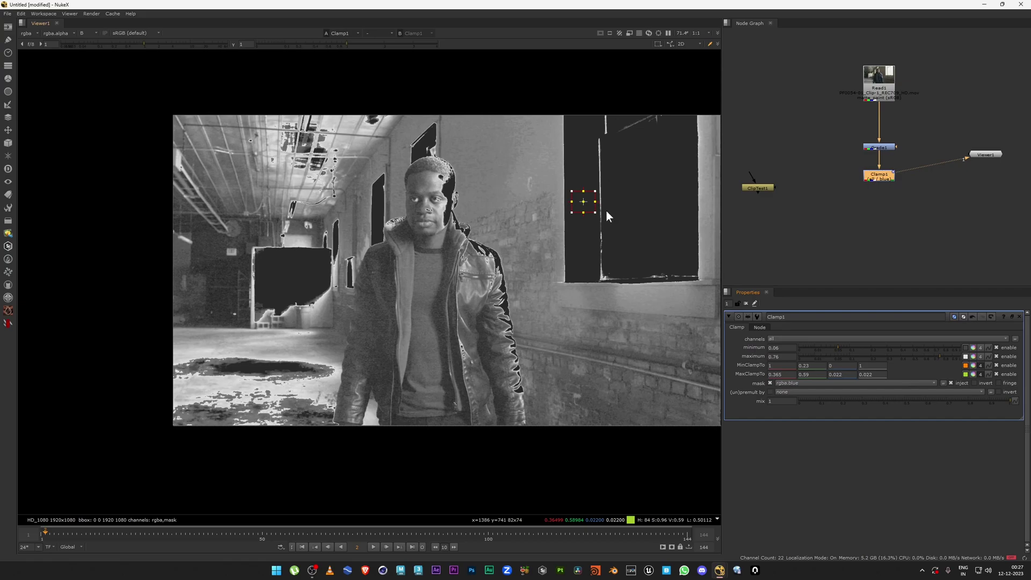
{"action": "left_click", "coordinate": [997, 374]}
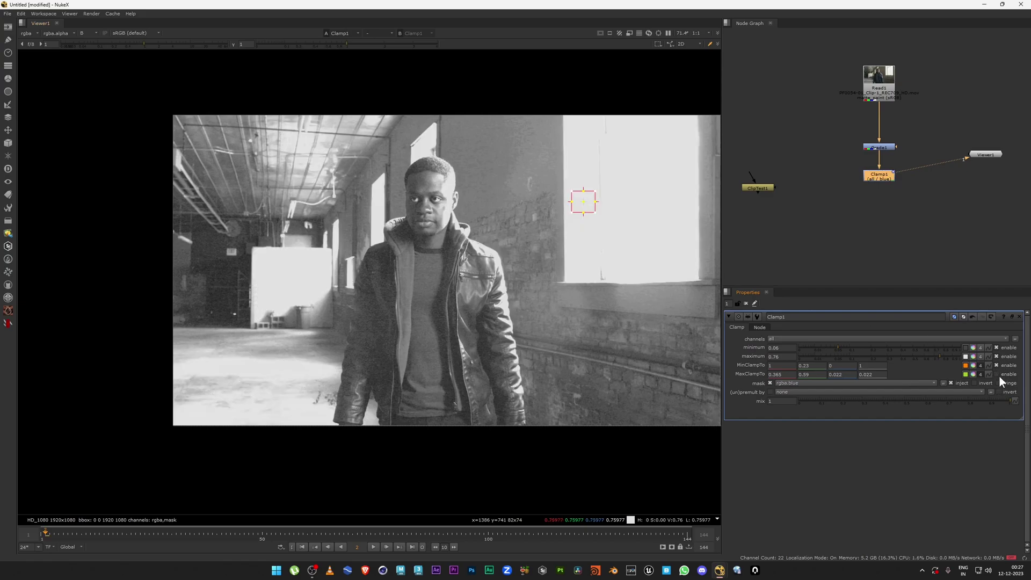
Toggle the mask's fringe option repeatedly to compare the blue channel with and without it.
{"action": "left_click", "coordinate": [1001, 383]}
{"action": "left_click", "coordinate": [1001, 383]}
{"action": "left_click", "coordinate": [1001, 383]}
{"action": "left_click", "coordinate": [1000, 383]}
{"action": "left_click", "coordinate": [998, 384]}
{"action": "left_click", "coordinate": [1000, 383]}
{"action": "left_click", "coordinate": [1000, 384]}
{"action": "left_click", "coordinate": [1001, 383]}
{"action": "left_click", "coordinate": [1001, 383]}
{"action": "left_click", "coordinate": [1000, 383]}
Set (un)premult by to rgba.alpha and try its invert option, leaving invert enabled.
{"action": "left_click", "coordinate": [781, 392]}
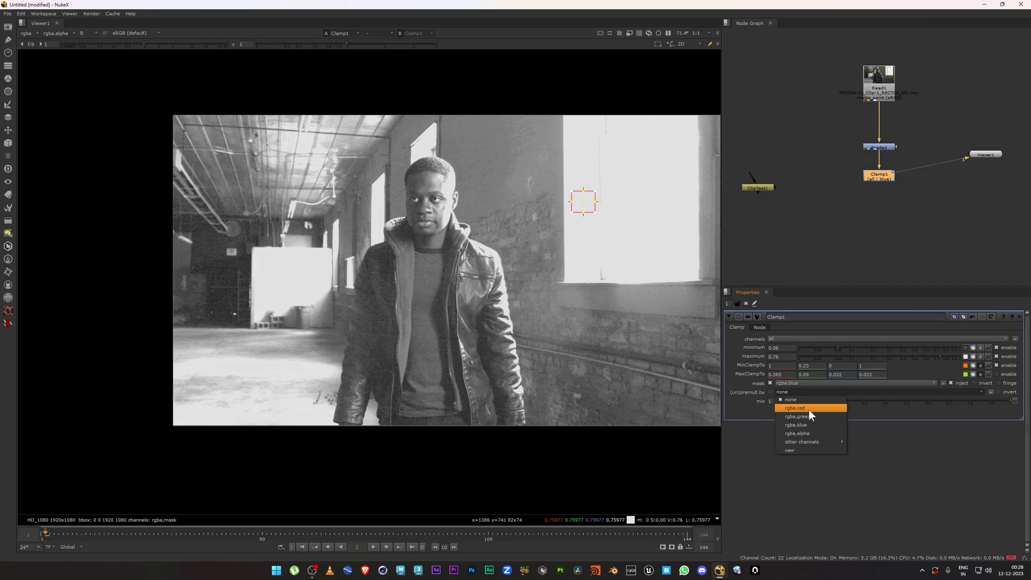
{"action": "left_click", "coordinate": [805, 433]}
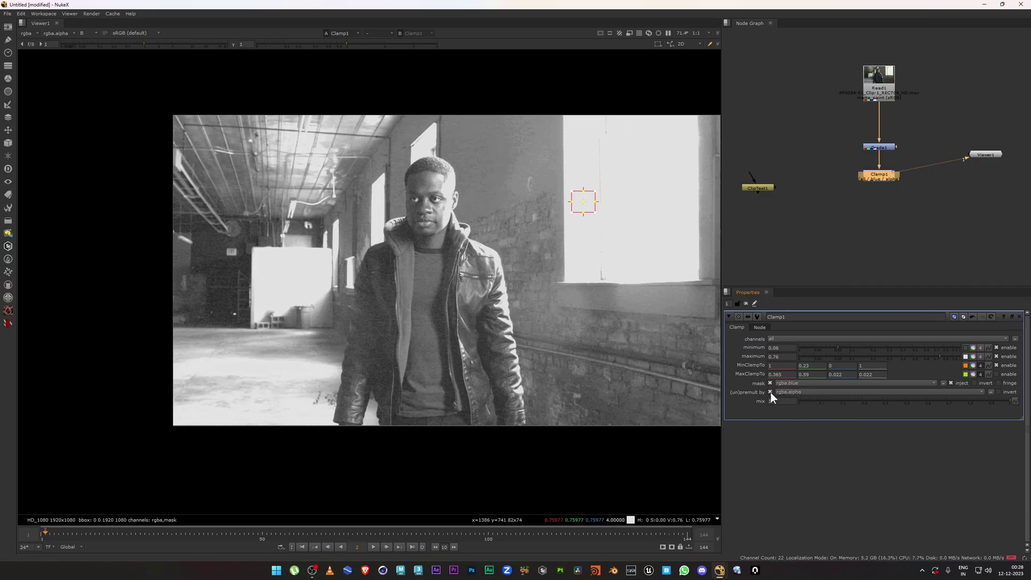
{"action": "left_click", "coordinate": [999, 392]}
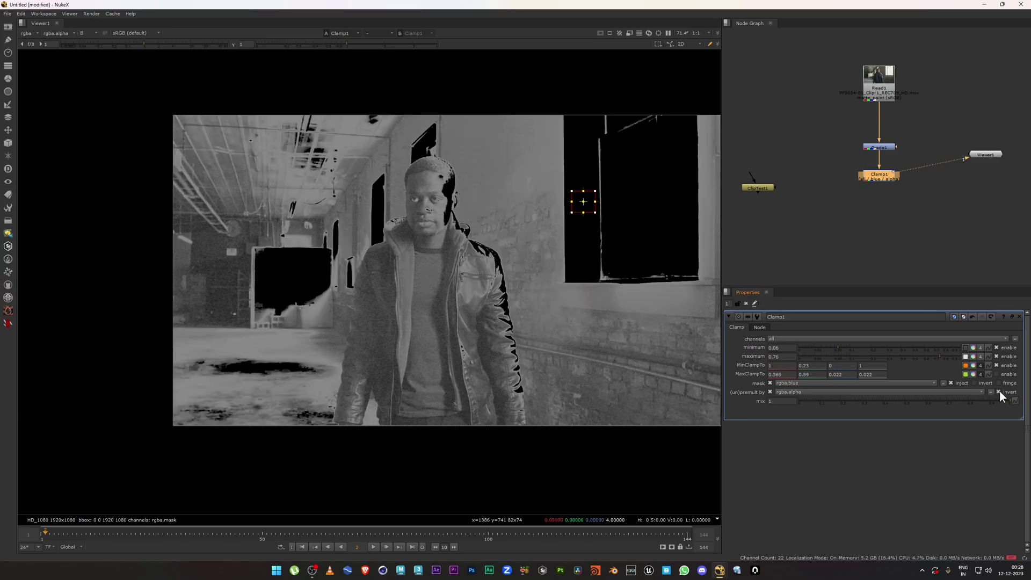
{"action": "left_click", "coordinate": [1000, 392]}
{"action": "left_click", "coordinate": [1000, 391]}
Return the viewer to full colour, and turn off the (un)premult invert option and (un)premult itself.
{"action": "key", "text": "a"}
{"action": "key", "text": "a"}
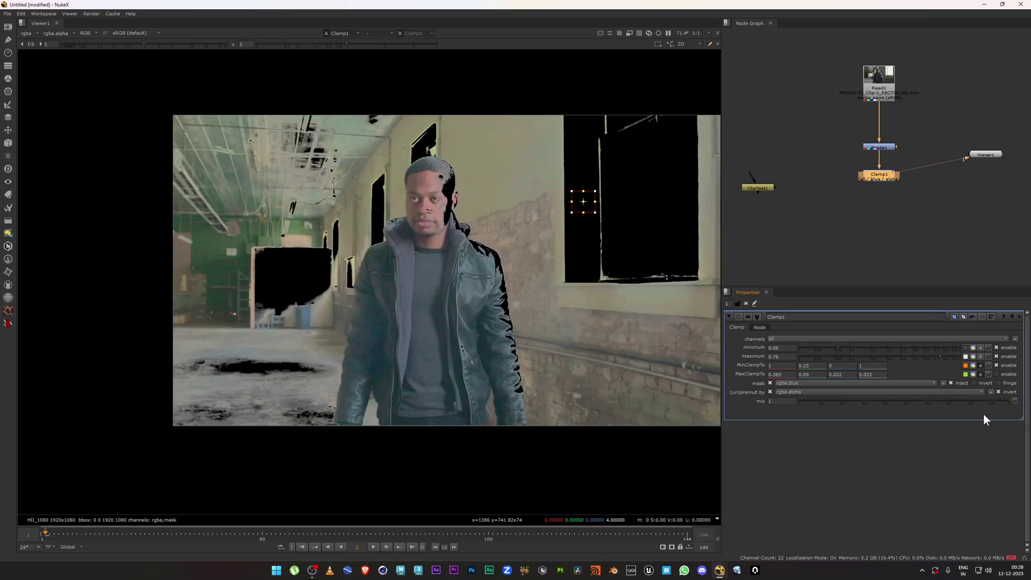
{"action": "left_click", "coordinate": [999, 392]}
{"action": "left_click", "coordinate": [768, 391]}
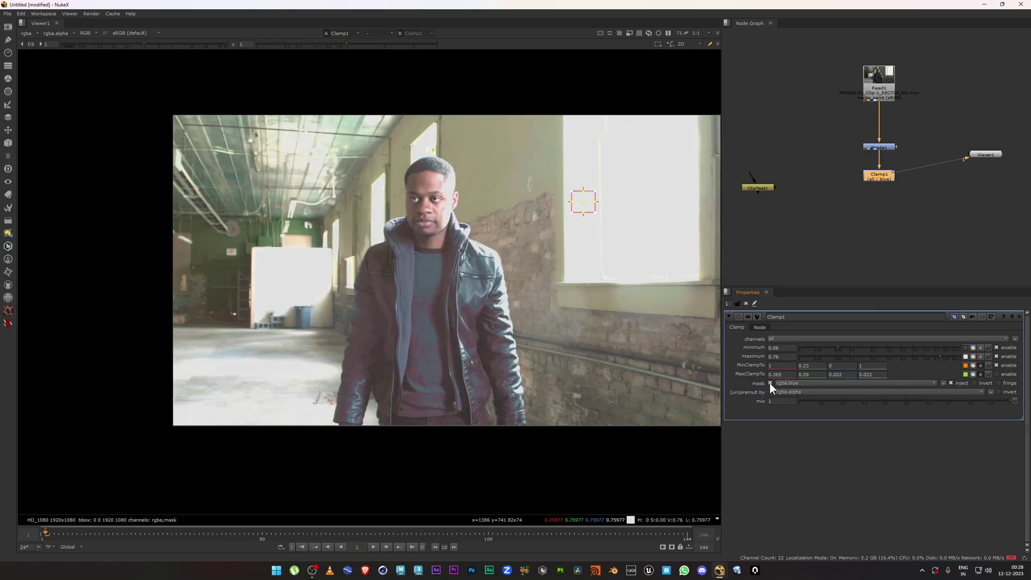
Compare the clamp with the blue-channel mask on and off, enable fringe, and leave the mask enabled.
{"action": "left_click", "coordinate": [769, 382]}
{"action": "left_click", "coordinate": [769, 382]}
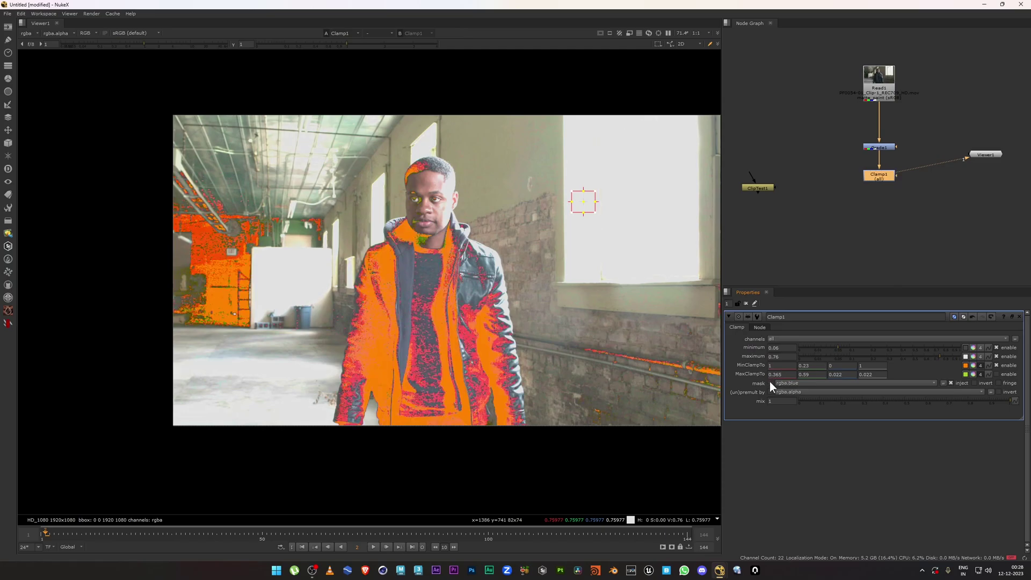
{"action": "left_click", "coordinate": [770, 383]}
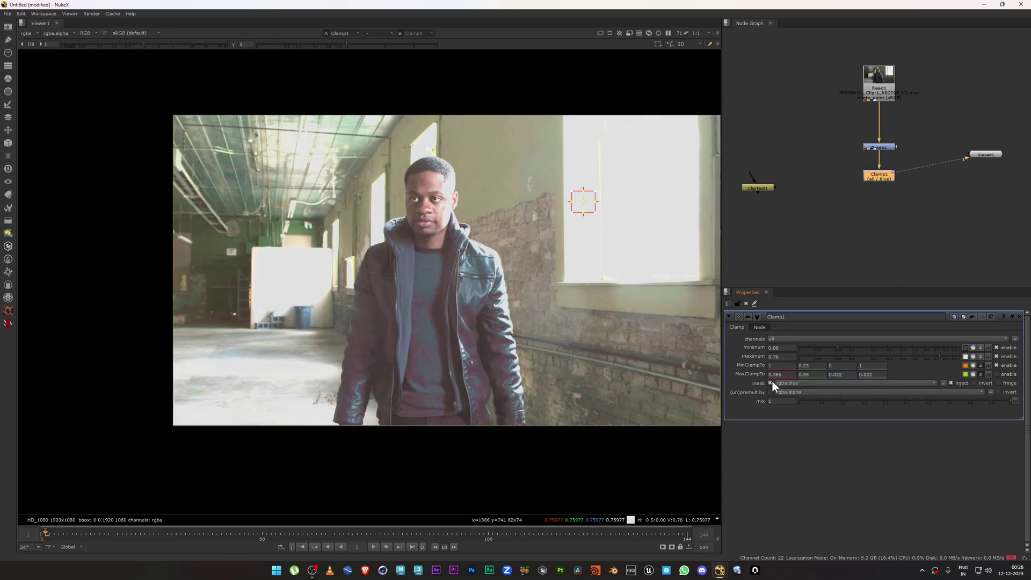
{"action": "left_click", "coordinate": [999, 383]}
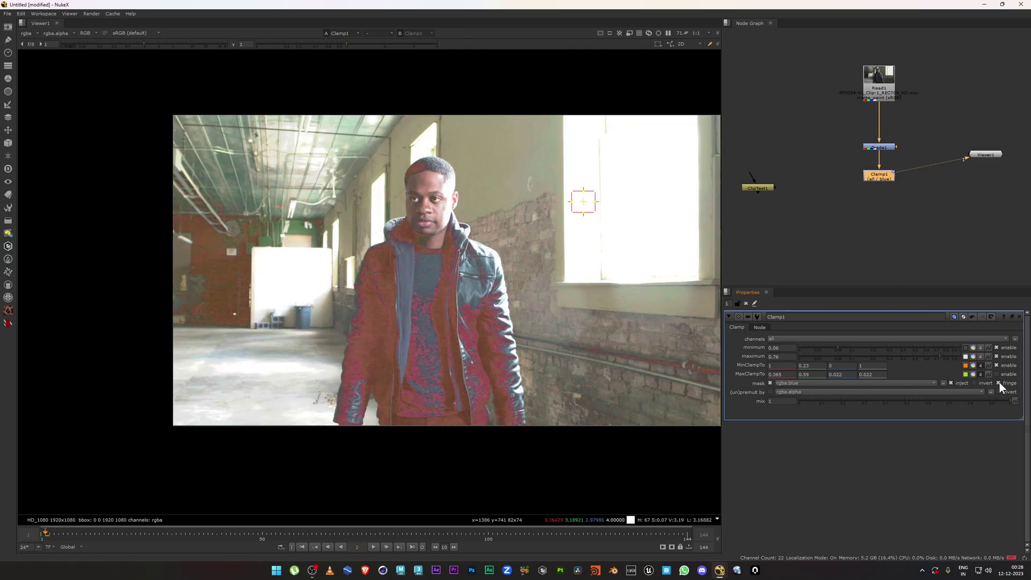
{"action": "left_click", "coordinate": [770, 382]}
{"action": "left_click", "coordinate": [770, 382]}
Keep the minimum at 0.06, re-enable MaxClampTo, and open the minimum value for editing.
{"action": "mouse_move", "coordinate": [836, 346]}
{"action": "left_mouse_down"}
{"action": "mouse_move", "coordinate": [822, 347]}
{"action": "mouse_move", "coordinate": [851, 348]}
{"action": "mouse_move", "coordinate": [838, 347]}
{"action": "left_mouse_up"}
{"action": "left_click", "coordinate": [995, 374]}
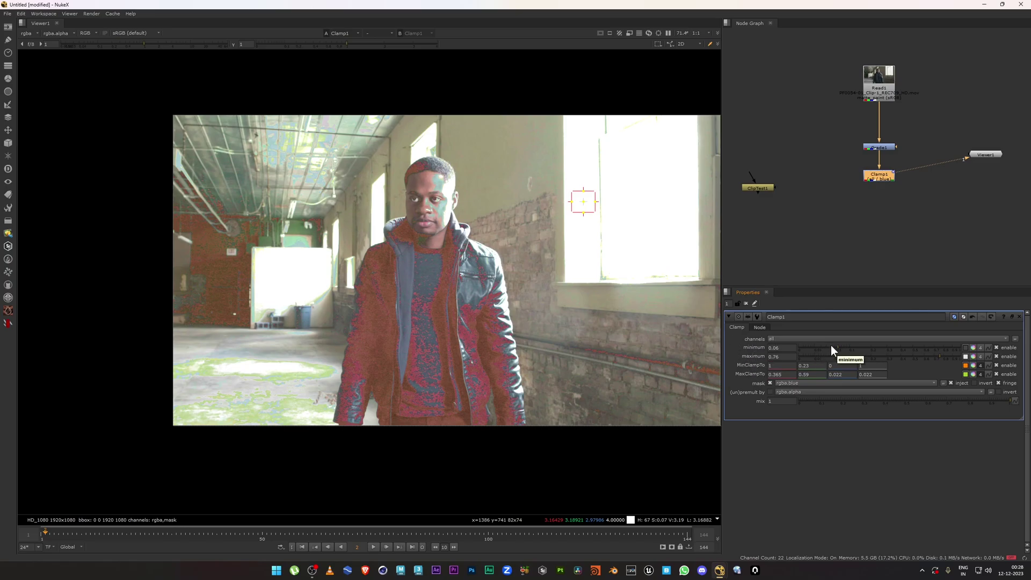
{"action": "left_click", "coordinate": [774, 347]}
{"action": "left_click_drag", "start_coordinate": [769, 356], "coordinate": [790, 358]}
{"action": "left_click_drag", "start_coordinate": [785, 348], "coordinate": [768, 355]}
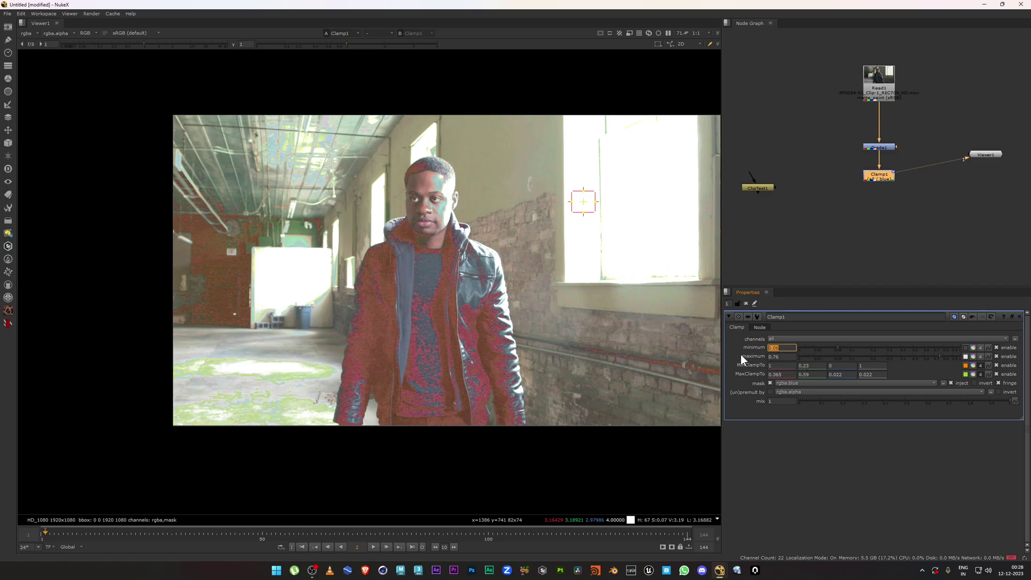